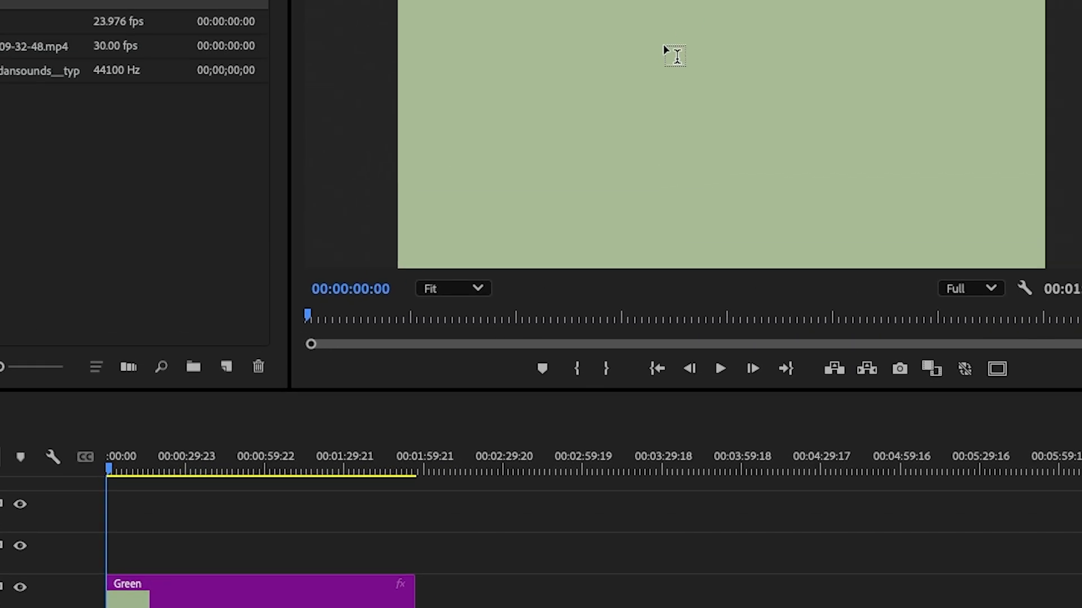
- Add a text layer reading "Crafted Video" over the green background at the start of the sequence
{"action": "left_click", "coordinate": [667, 43]}
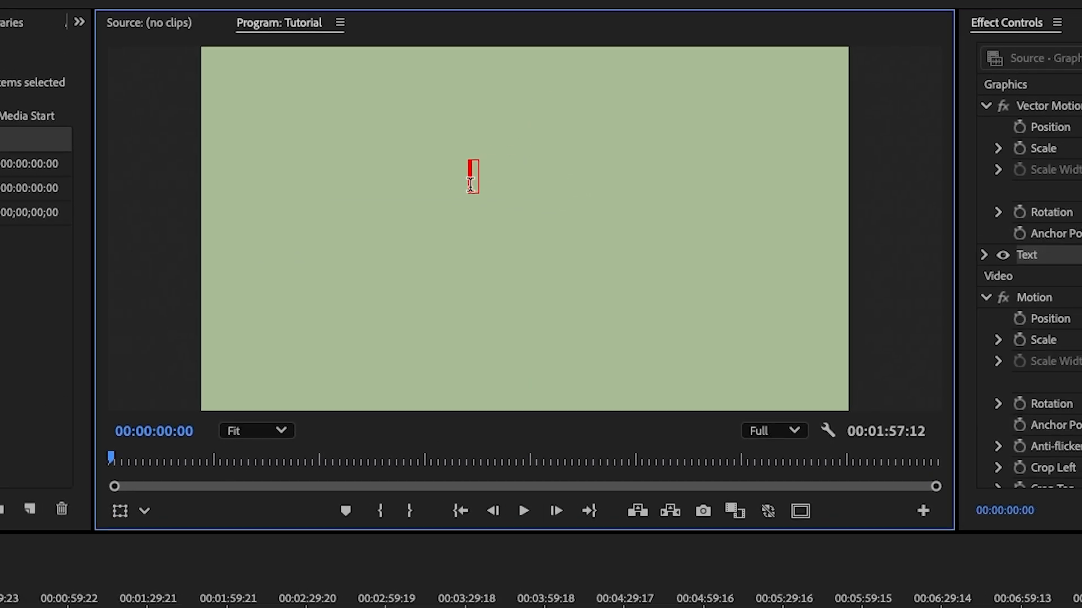
{"action": "type", "text": "Crafted"}
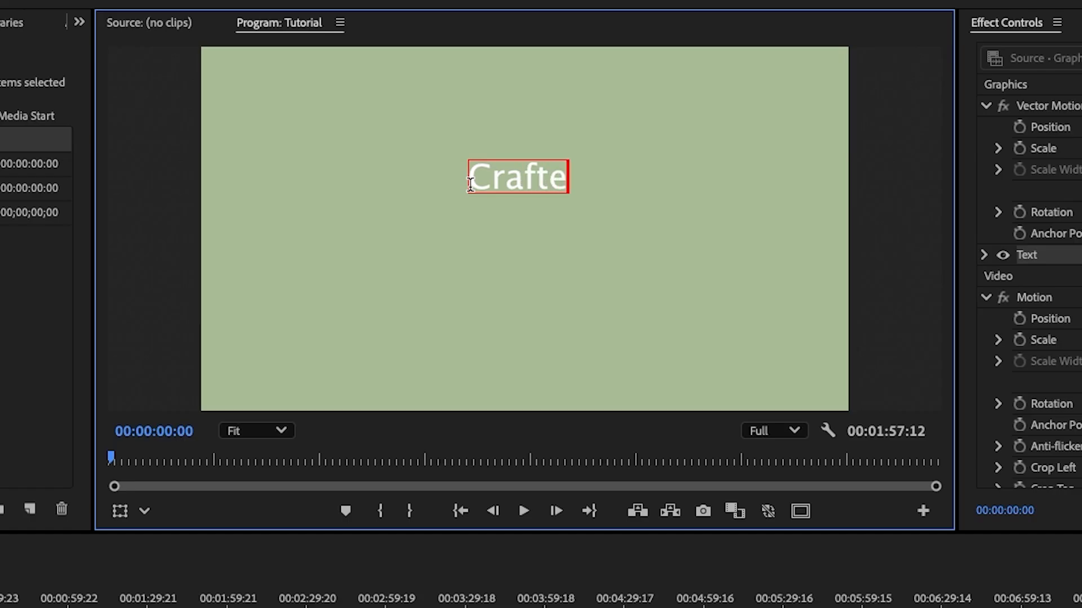
{"action": "type", "text": " Video"}
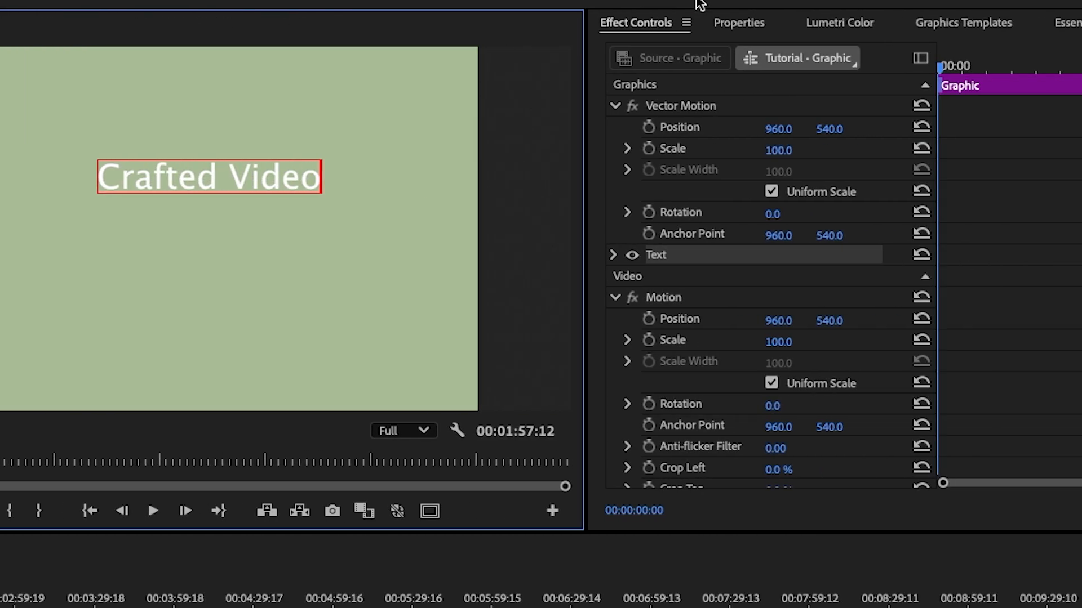
- Center the "Crafted Video" text horizontally and vertically in the frame, and extend its clip to the end of the Green clip
{"action": "left_click", "coordinate": [634, 25]}
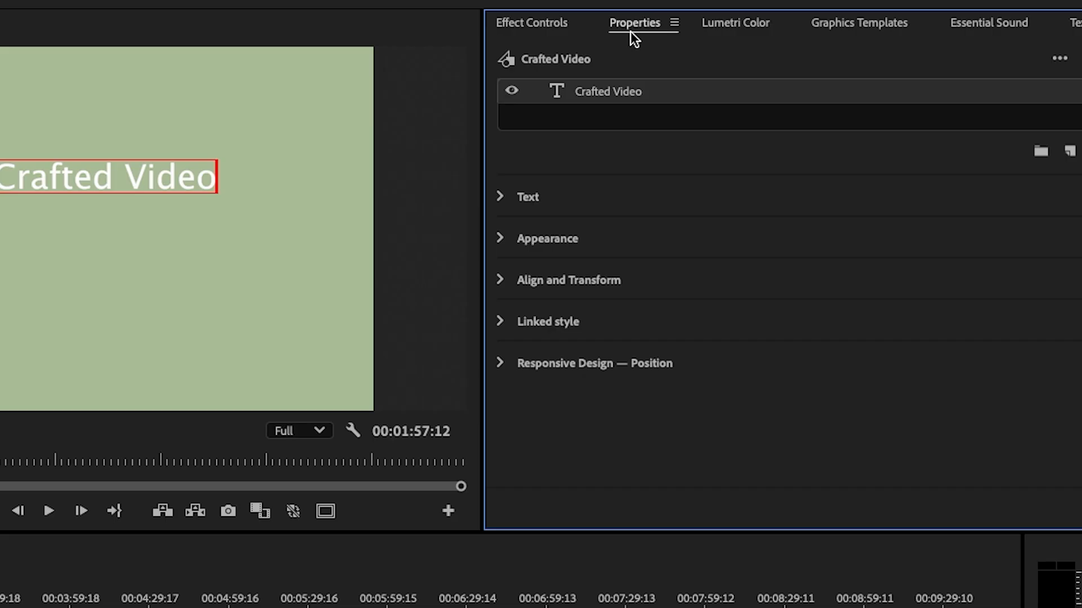
{"action": "left_click", "coordinate": [500, 280]}
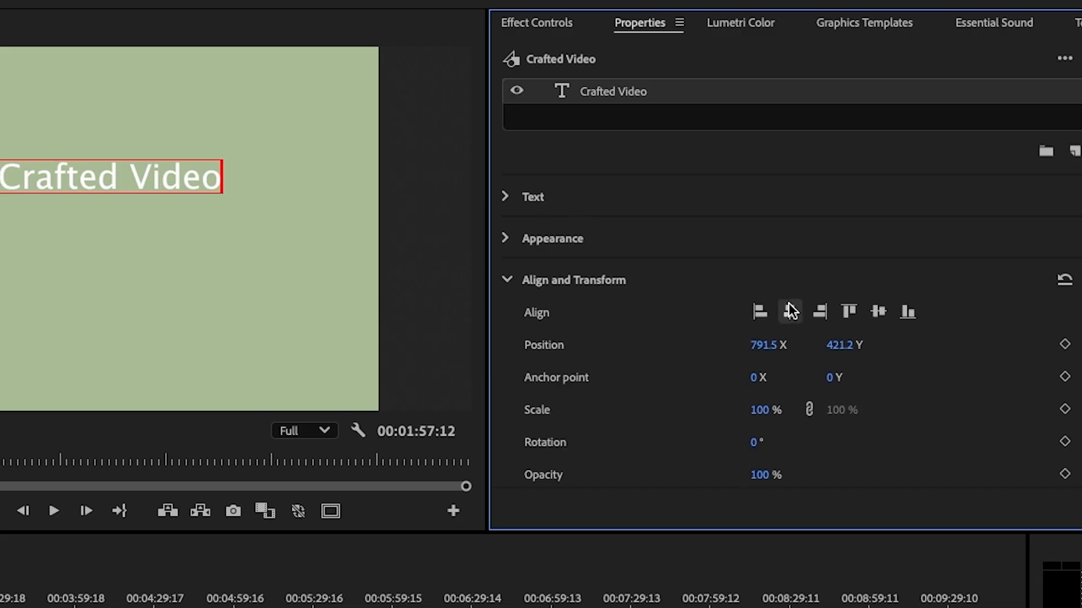
{"action": "left_click", "coordinate": [943, 313]}
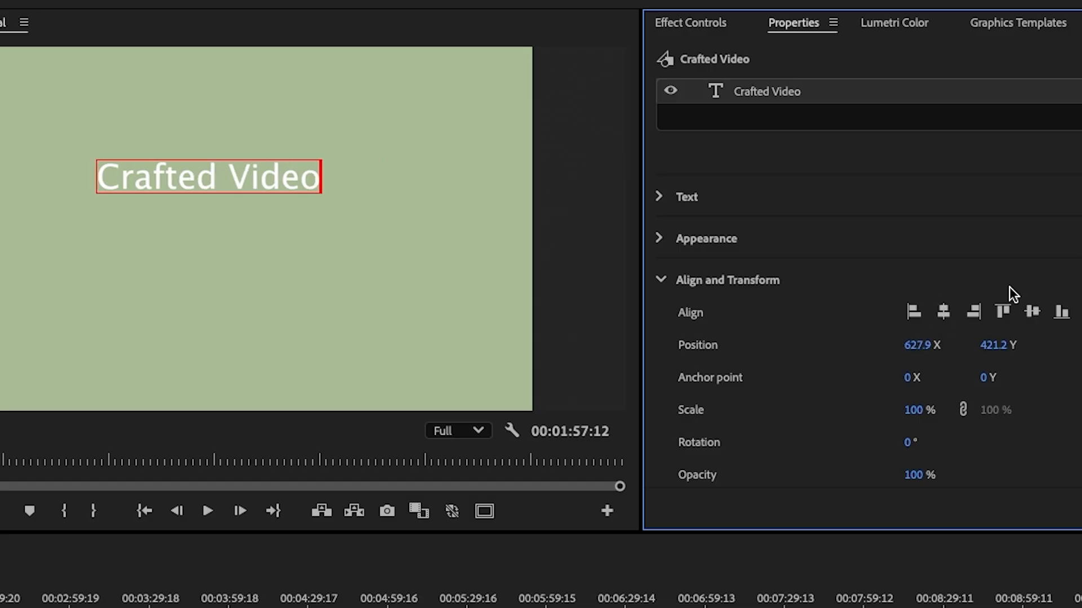
{"action": "left_click", "coordinate": [1037, 313]}
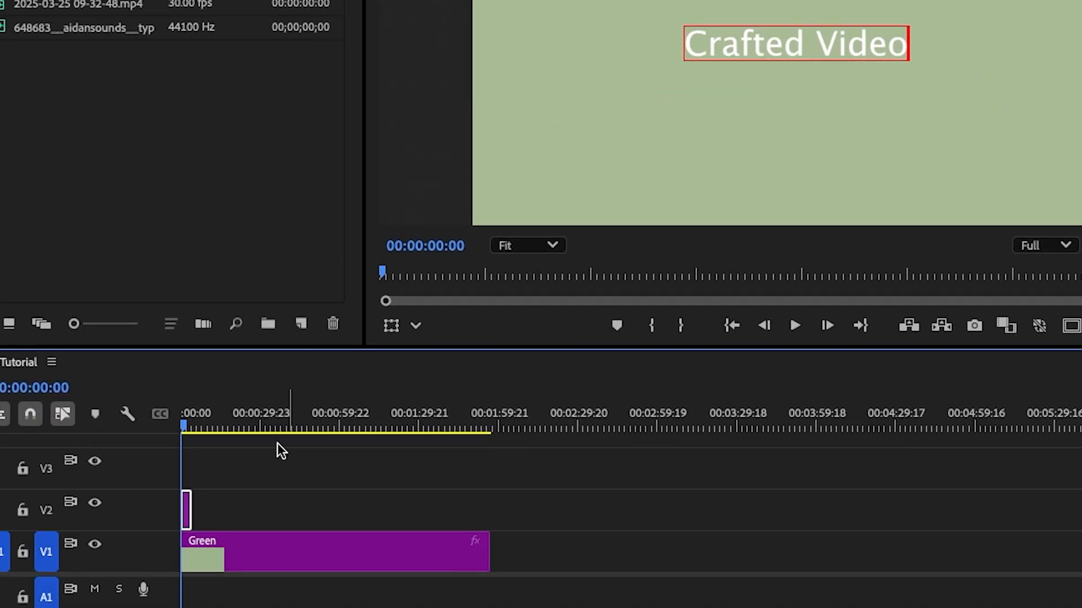
{"action": "left_click_drag", "start_coordinate": [194, 510], "coordinate": [536, 489]}
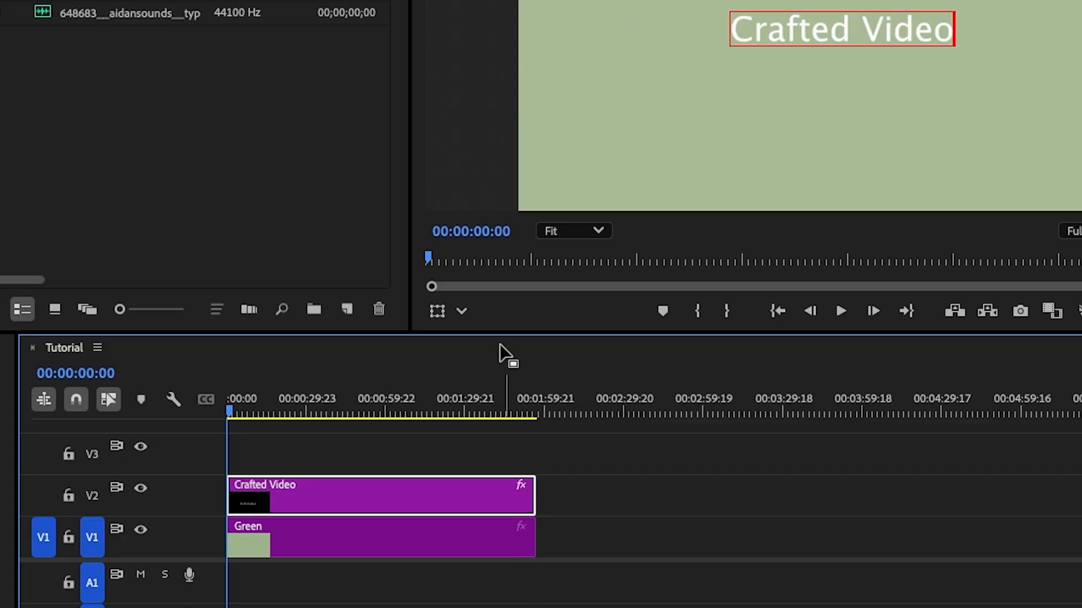
- Find the Wipe video transition by searching for "wipe" and apply it to the start of the Crafted Video clip
{"action": "left_click", "coordinate": [194, 22]}
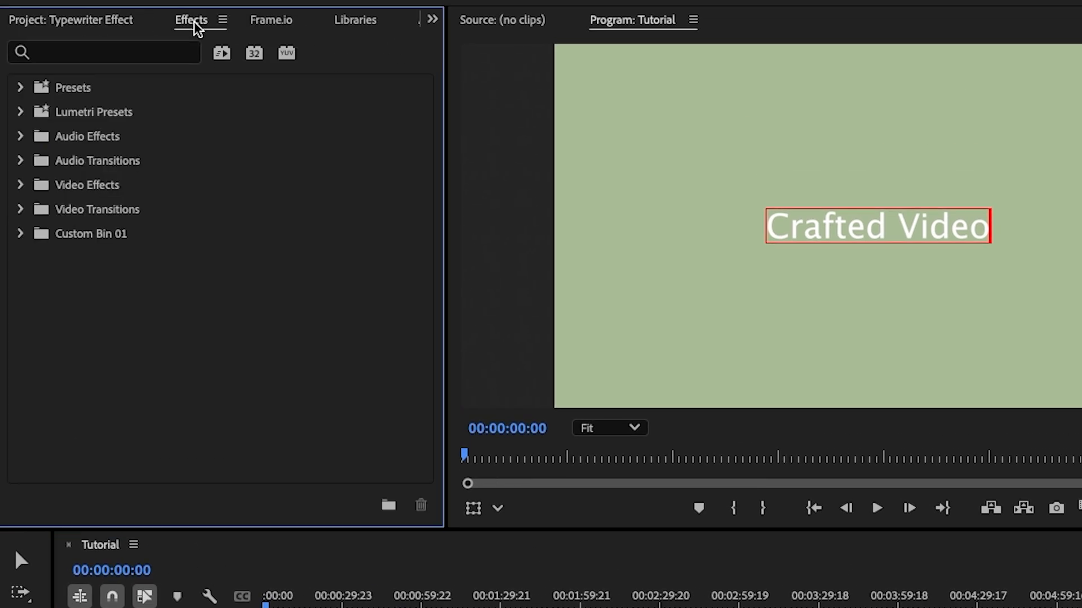
{"action": "left_click", "coordinate": [123, 50]}
{"action": "left_click", "coordinate": [127, 54]}
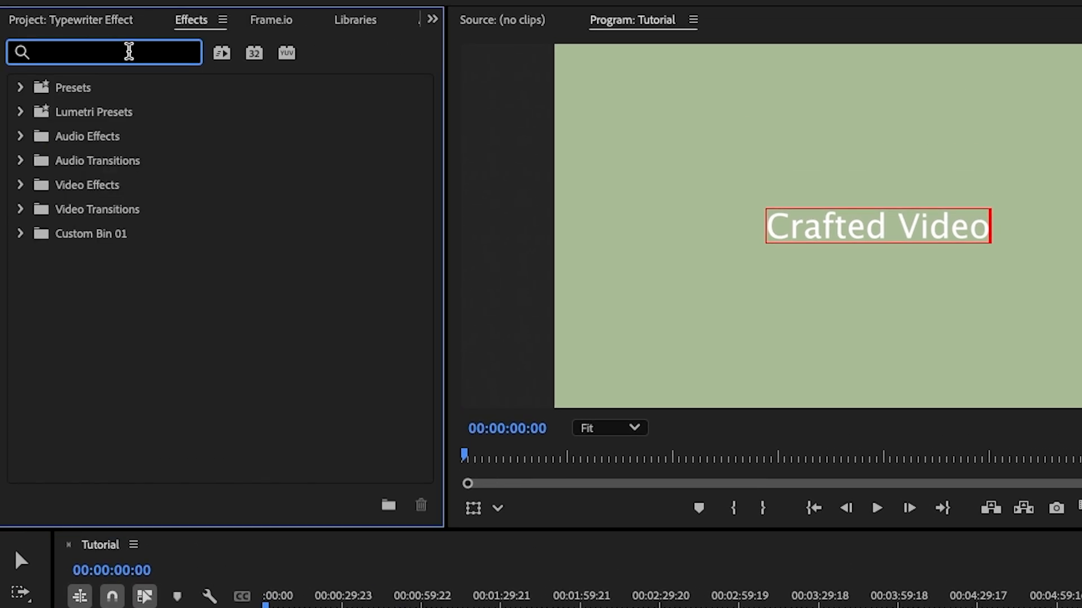
{"action": "type", "text": "wipe"}
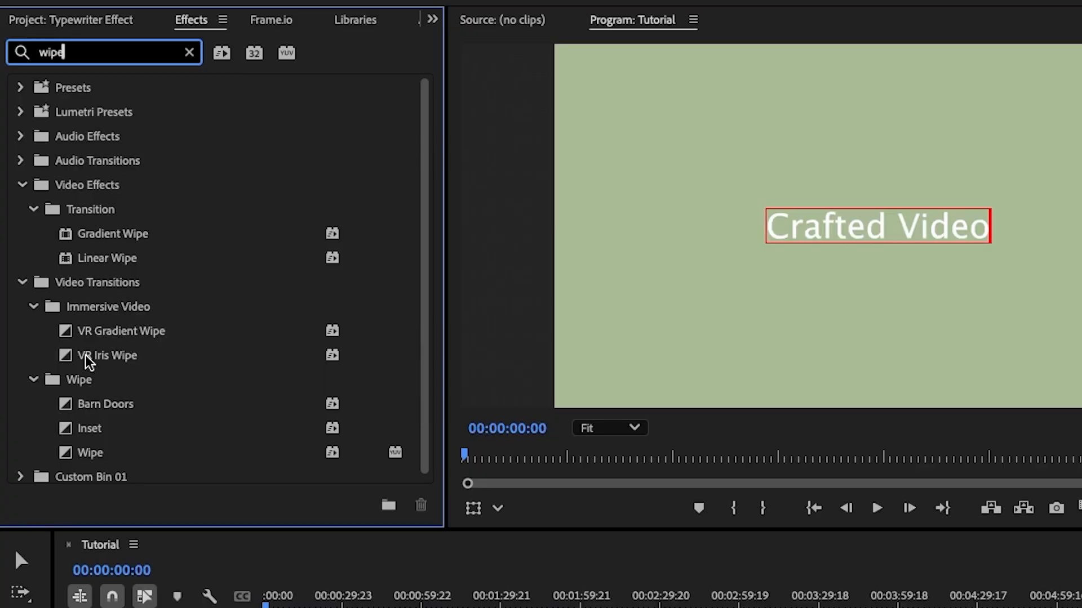
{"action": "left_click", "coordinate": [68, 456]}
{"action": "left_click_drag", "start_coordinate": [90, 453], "coordinate": [267, 506]}
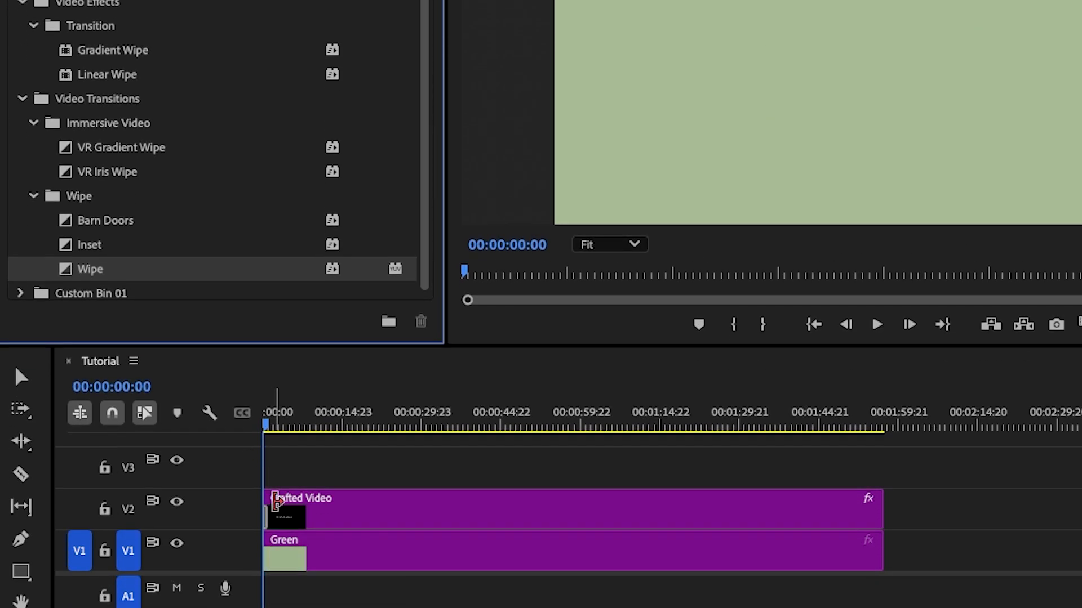
- Play the sequence from the start to preview the wipe on the Crafted Video title
{"action": "key", "text": "equal"}
{"action": "key", "text": "equal"}
{"action": "key", "text": "equal"}
{"action": "key", "text": "equal"}
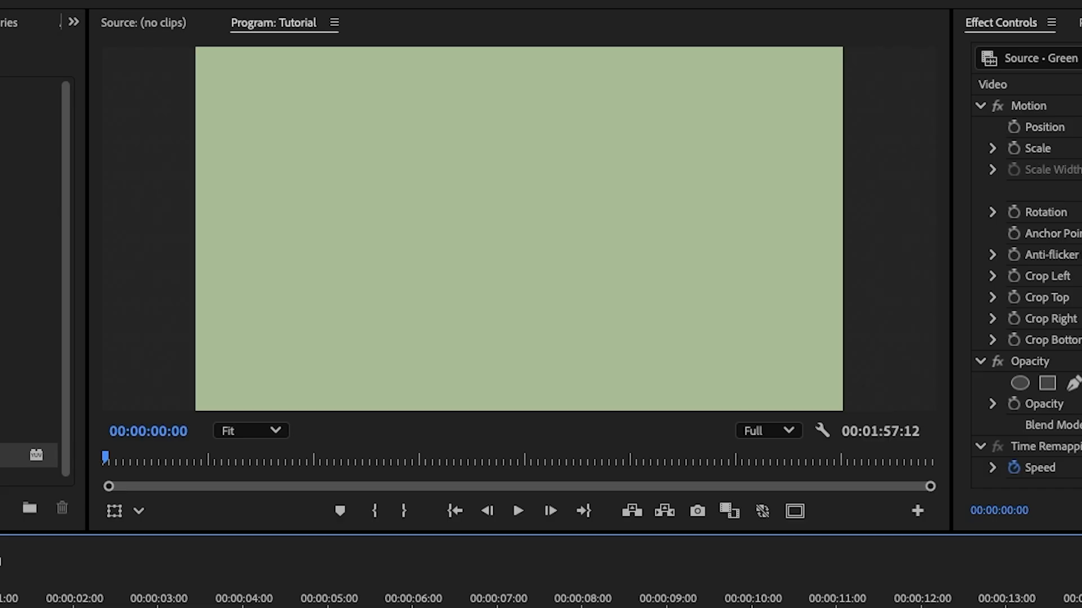
{"action": "key", "text": "space"}
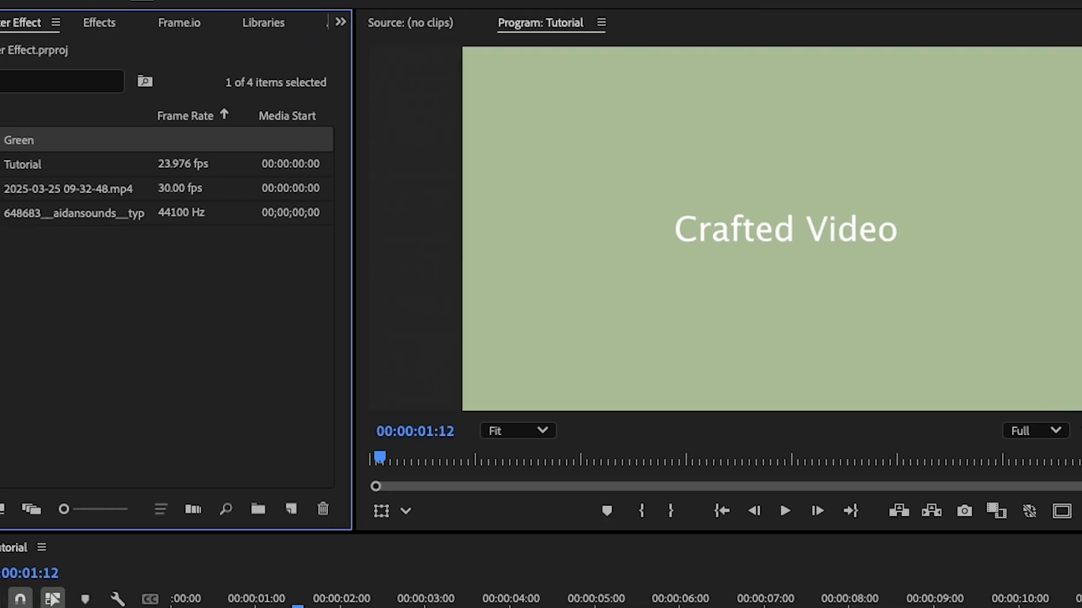
- Place the aidansounds audio clip at the start of A1, trimmed to the end of the Wipe transition, and preview it from the beginning
{"action": "left_click_drag", "start_coordinate": [85, 214], "coordinate": [311, 607]}
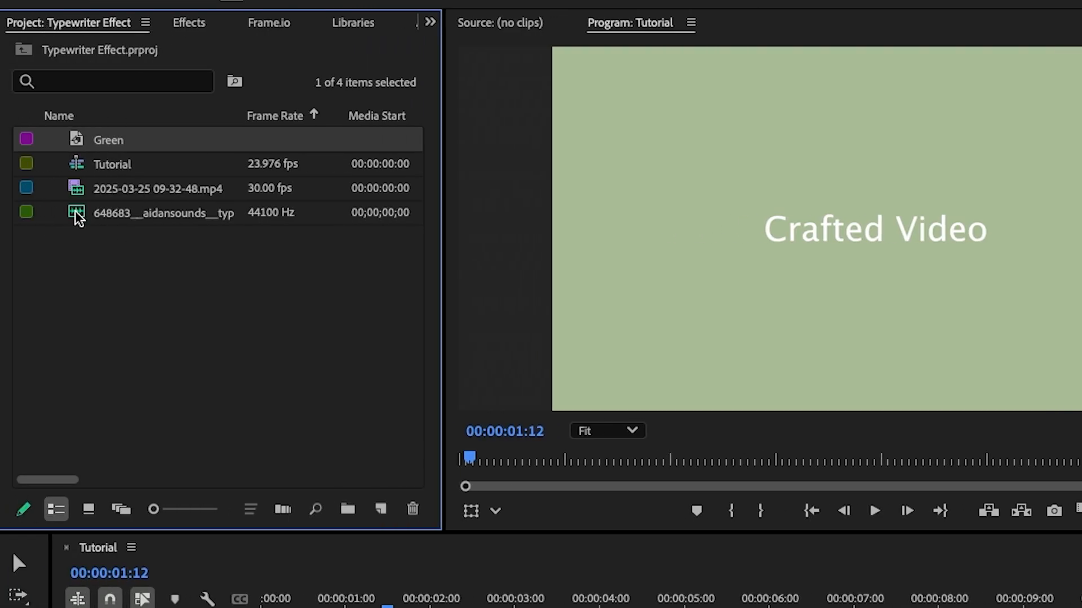
{"action": "left_click_drag", "start_coordinate": [222, 572], "coordinate": [153, 573]}
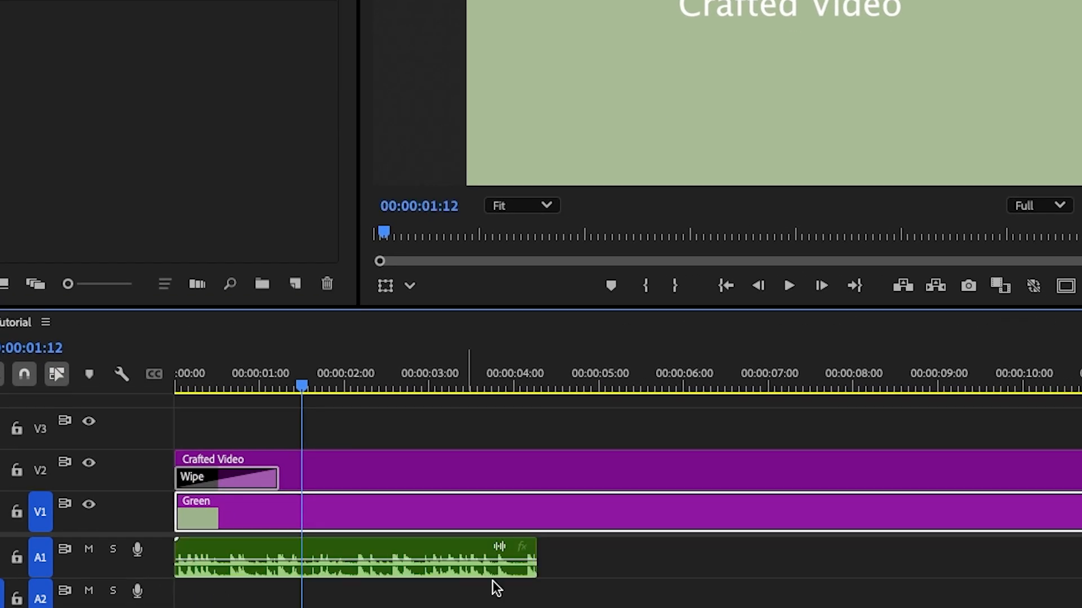
{"action": "left_click_drag", "start_coordinate": [544, 562], "coordinate": [279, 562]}
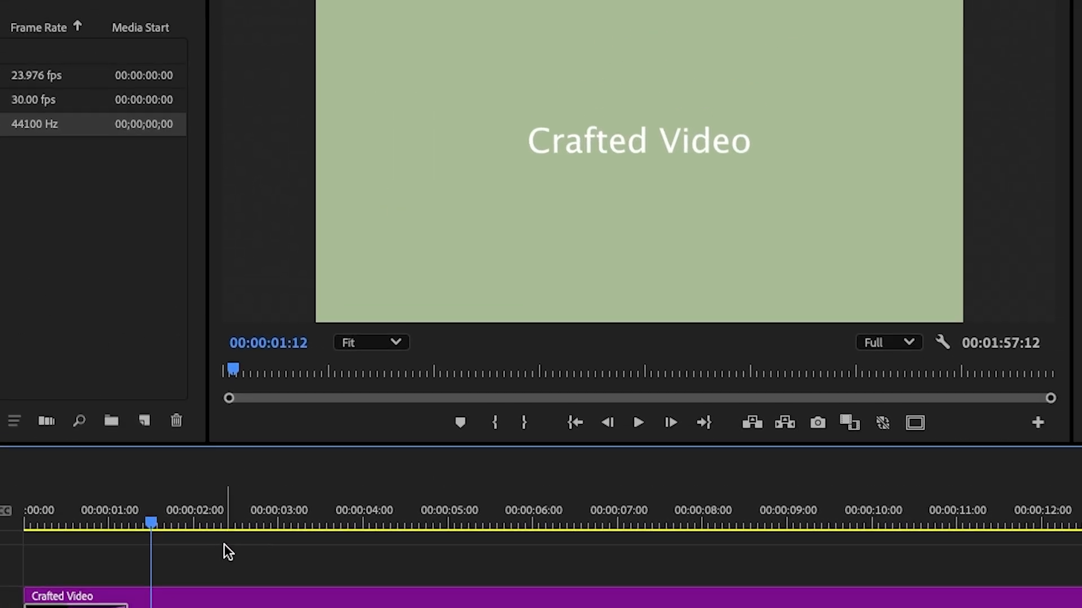
{"action": "key", "text": "Home"}
{"action": "key", "text": "space"}
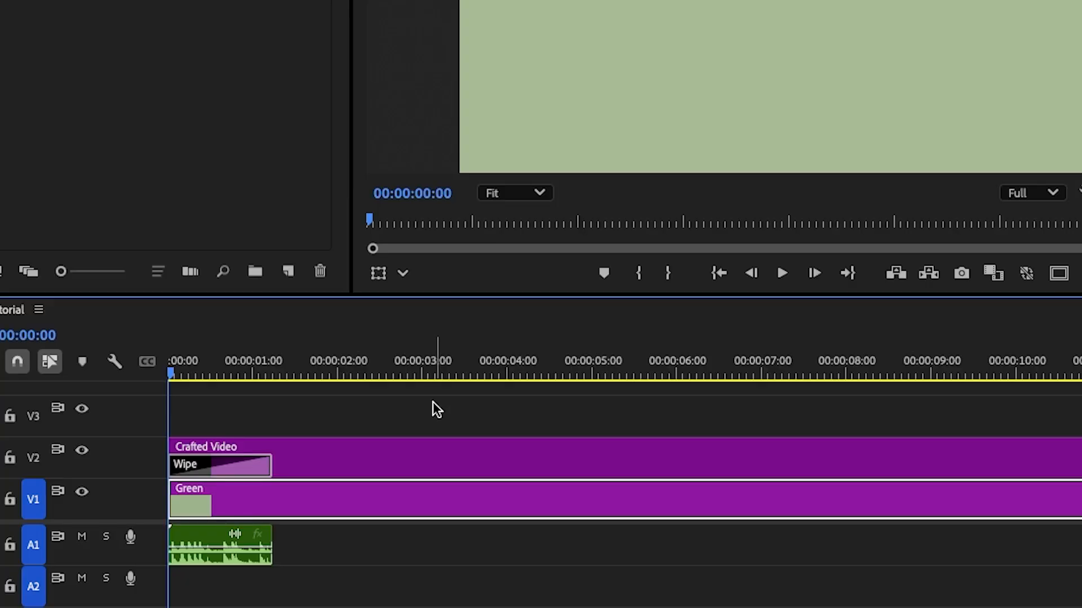
- Delete the Crafted Video clip from V2 and add a new text layer reading "Hit the like button!"
{"action": "left_click", "coordinate": [451, 451]}
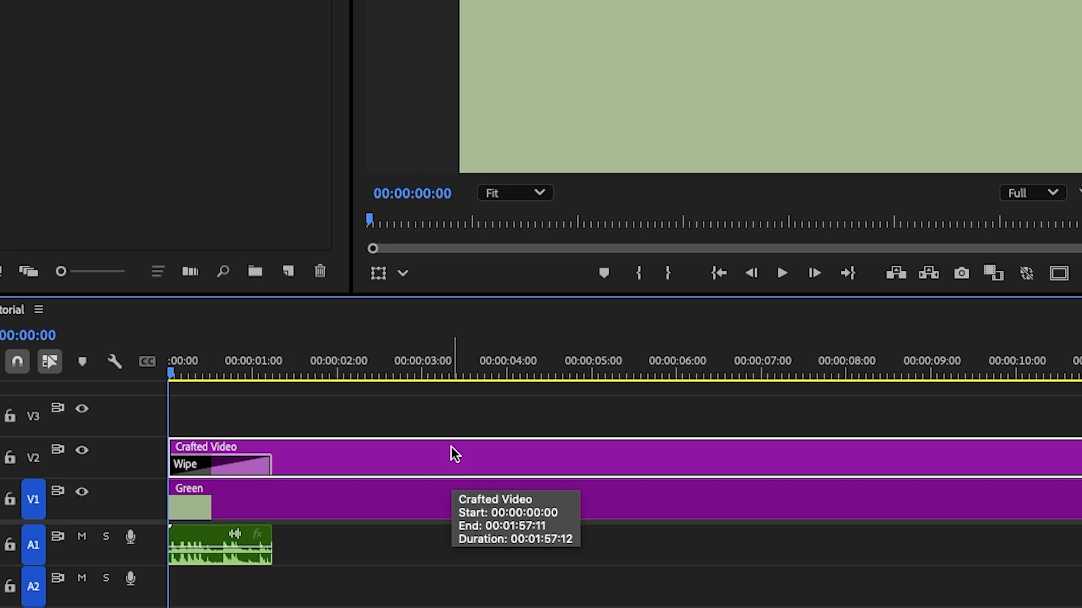
{"action": "key", "text": "Delete"}
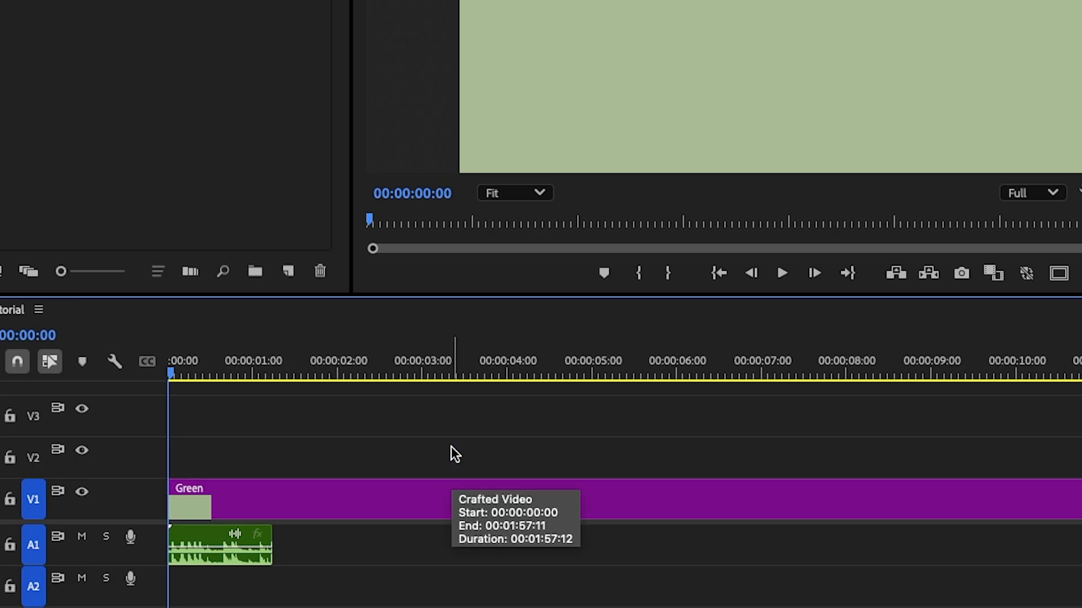
{"action": "left_click", "coordinate": [23, 586]}
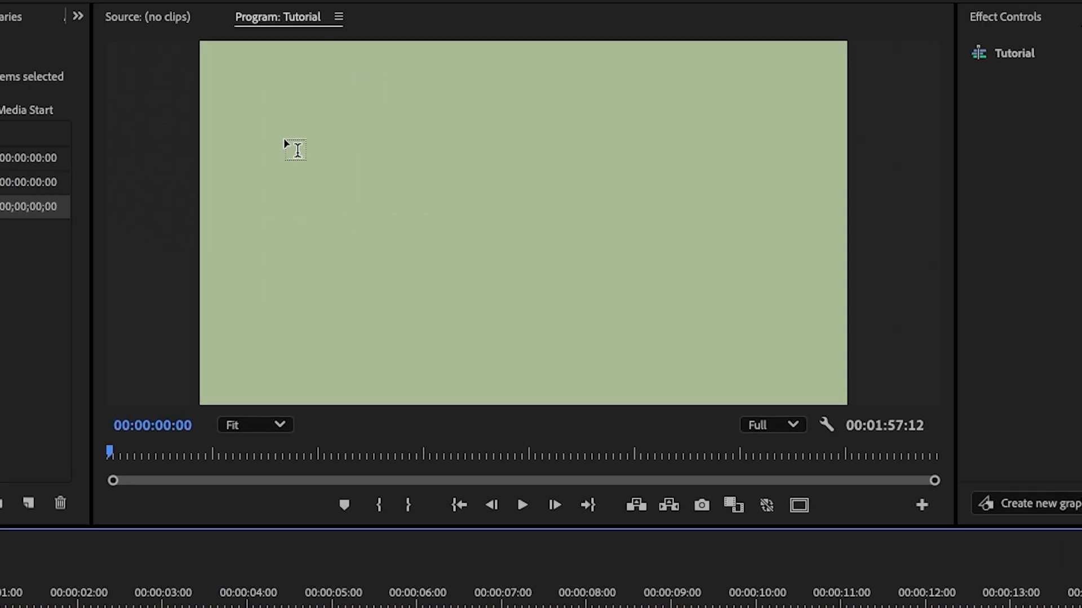
{"action": "left_click", "coordinate": [284, 142]}
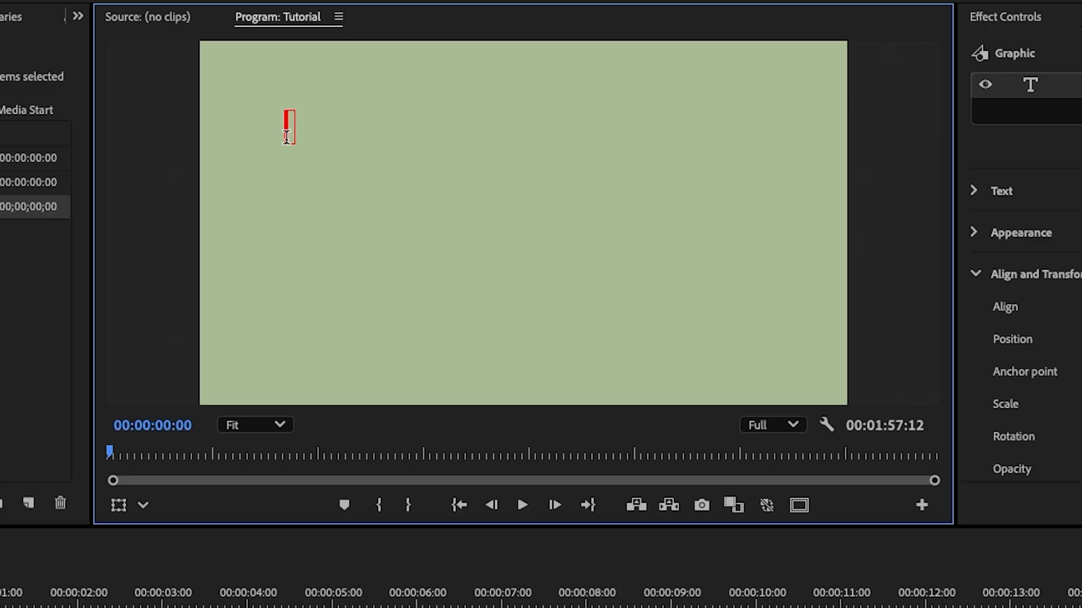
{"action": "type", "text": "Hit the like button!"}
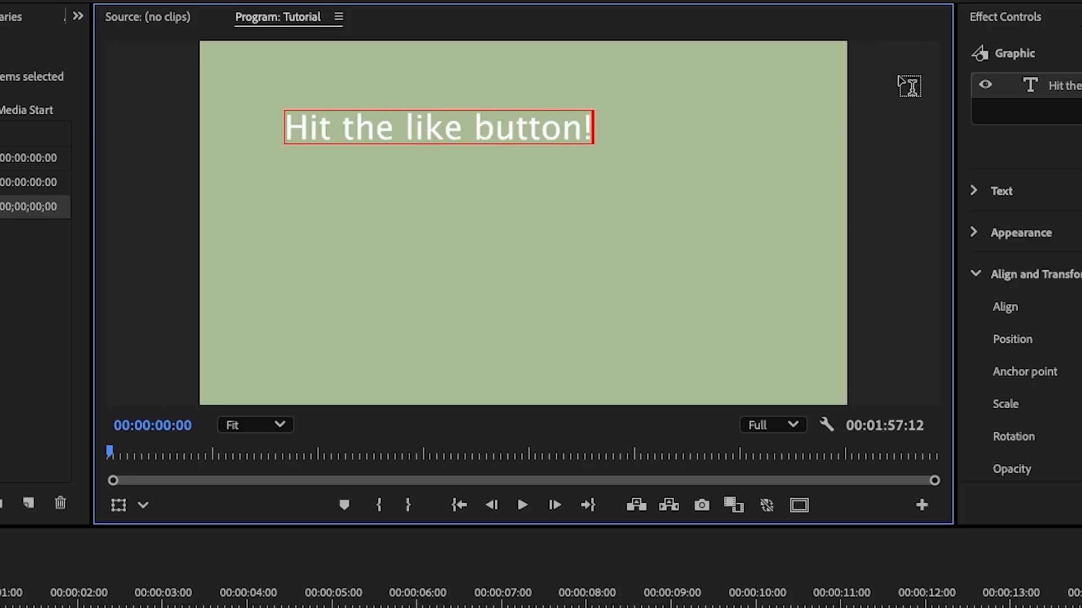
- Set the "Hit the like button!" text to center alignment and center it horizontally and vertically in the frame
{"action": "left_click", "coordinate": [1076, 18]}
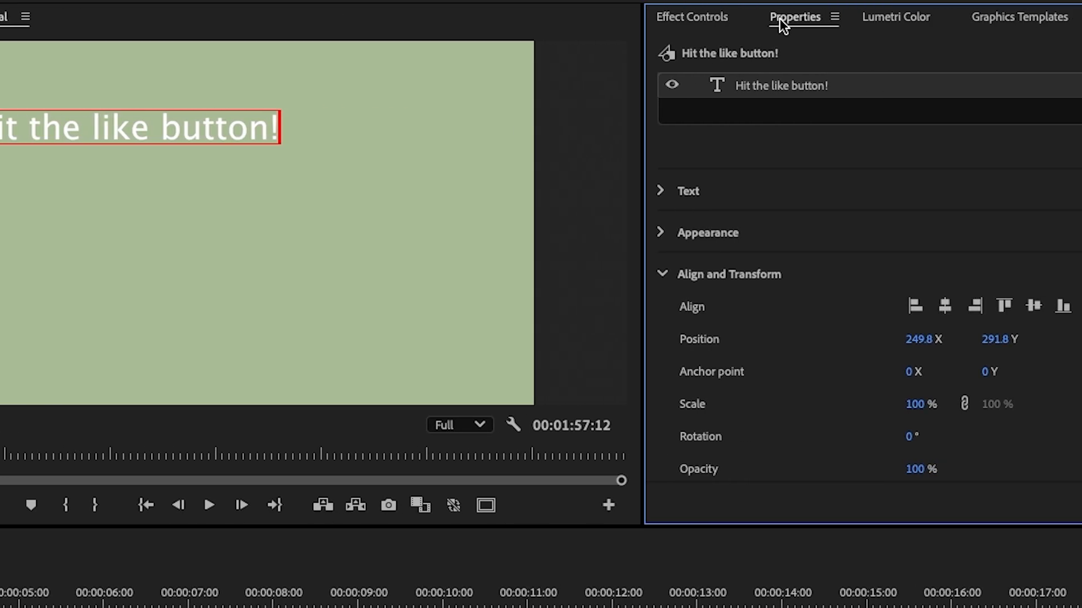
{"action": "left_click", "coordinate": [660, 191]}
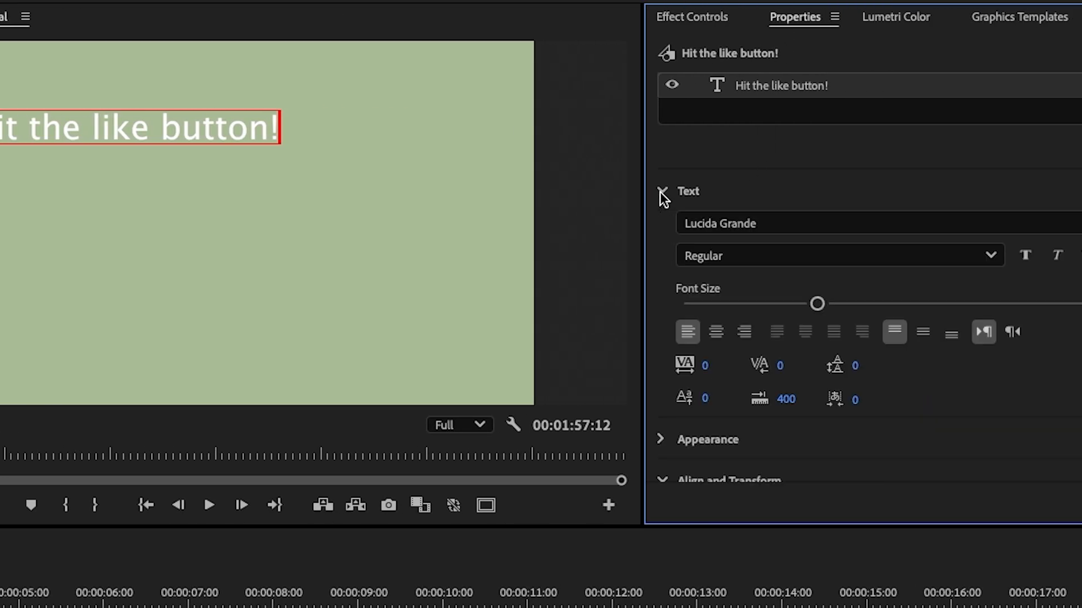
{"action": "left_click", "coordinate": [715, 337]}
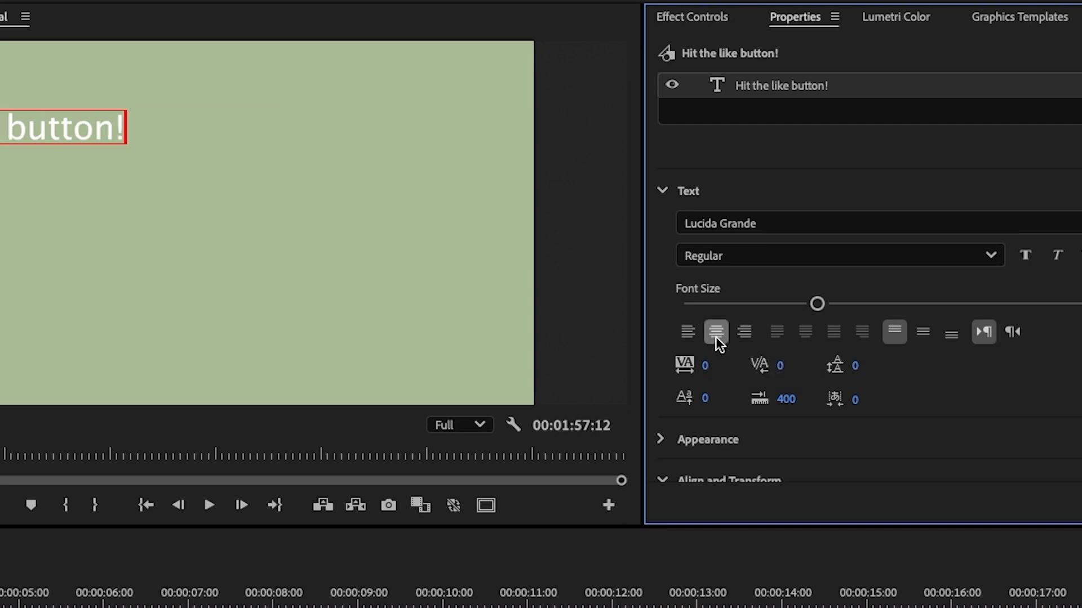
{"action": "left_click", "coordinate": [662, 191]}
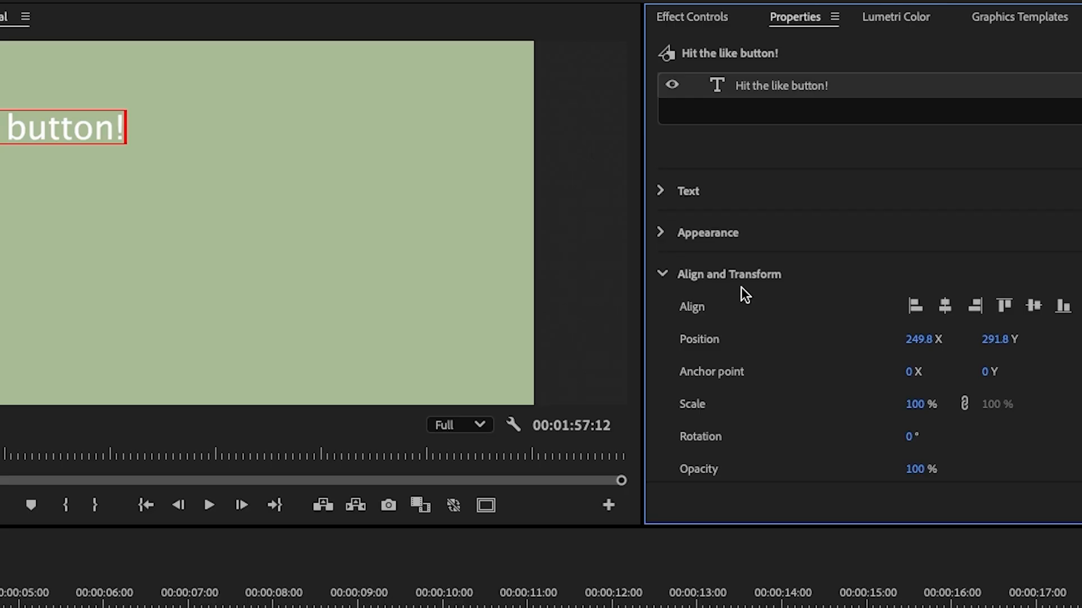
{"action": "left_click", "coordinate": [944, 309]}
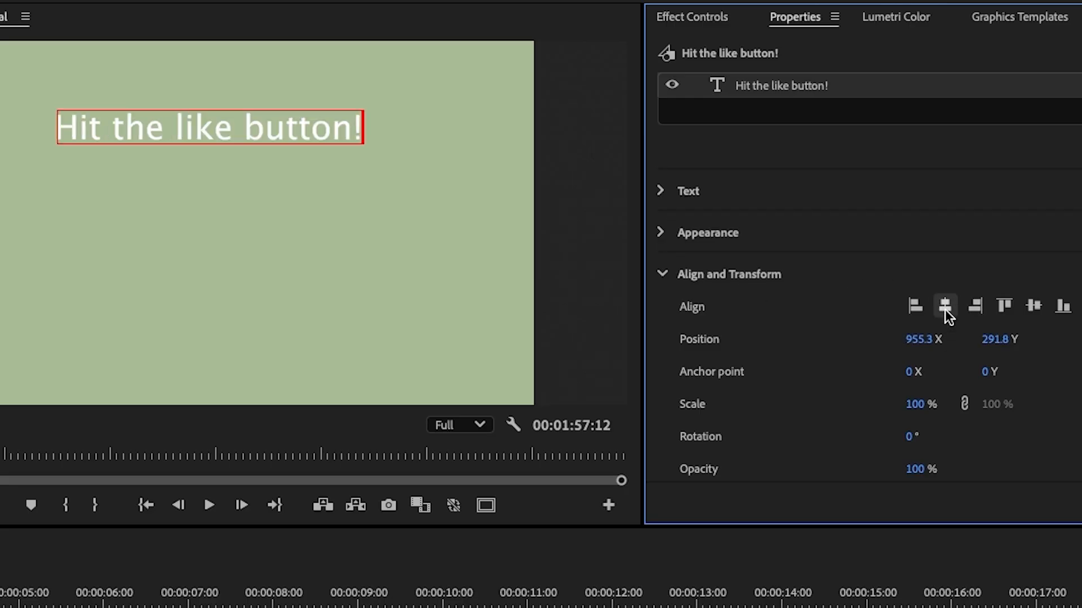
{"action": "left_click", "coordinate": [1029, 309]}
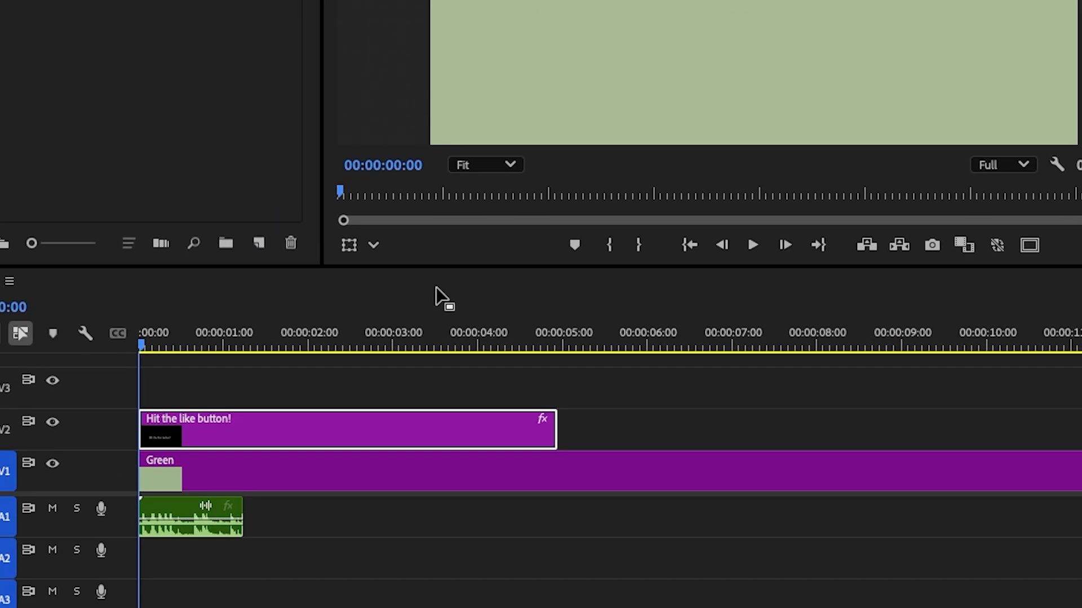
- Turn on Source Text keyframing for the "Hit the like button!" text at 00:00:01:02
{"action": "left_click", "coordinate": [437, 290]}
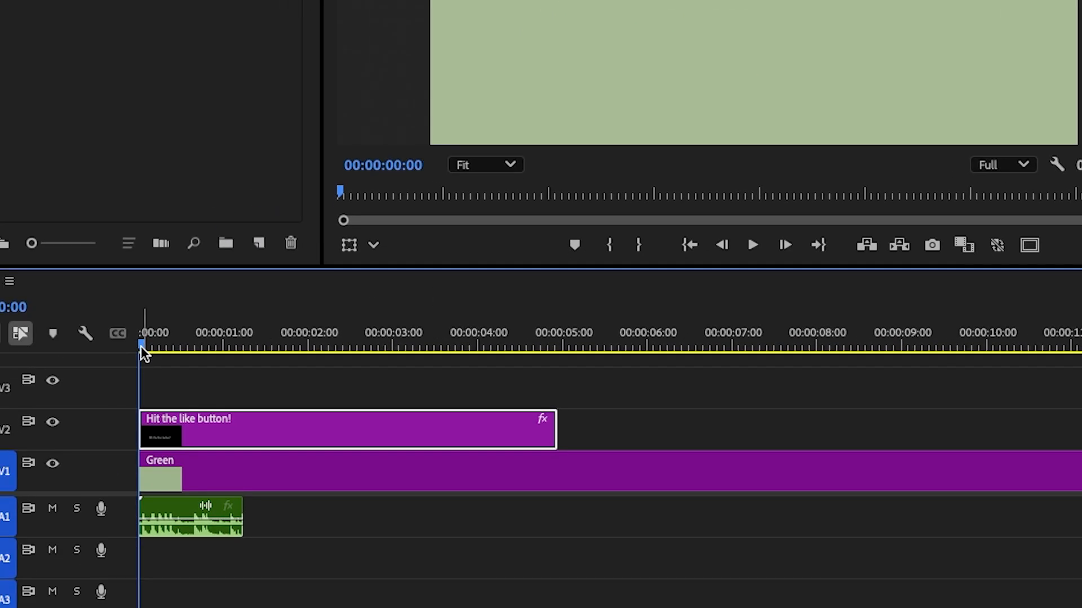
{"action": "left_click_drag", "start_coordinate": [142, 347], "coordinate": [233, 345]}
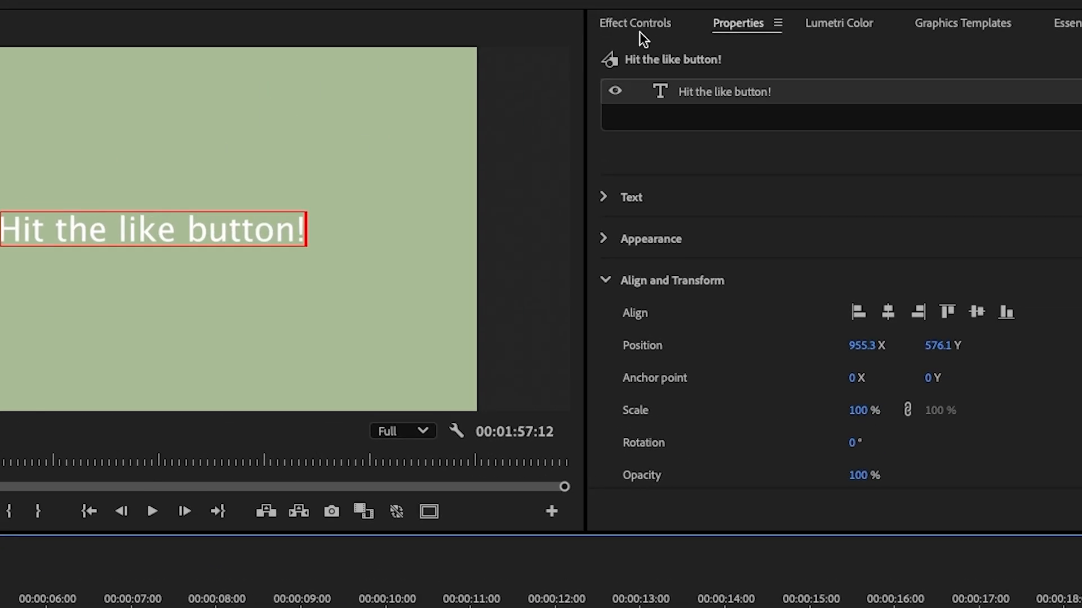
{"action": "left_click", "coordinate": [646, 22]}
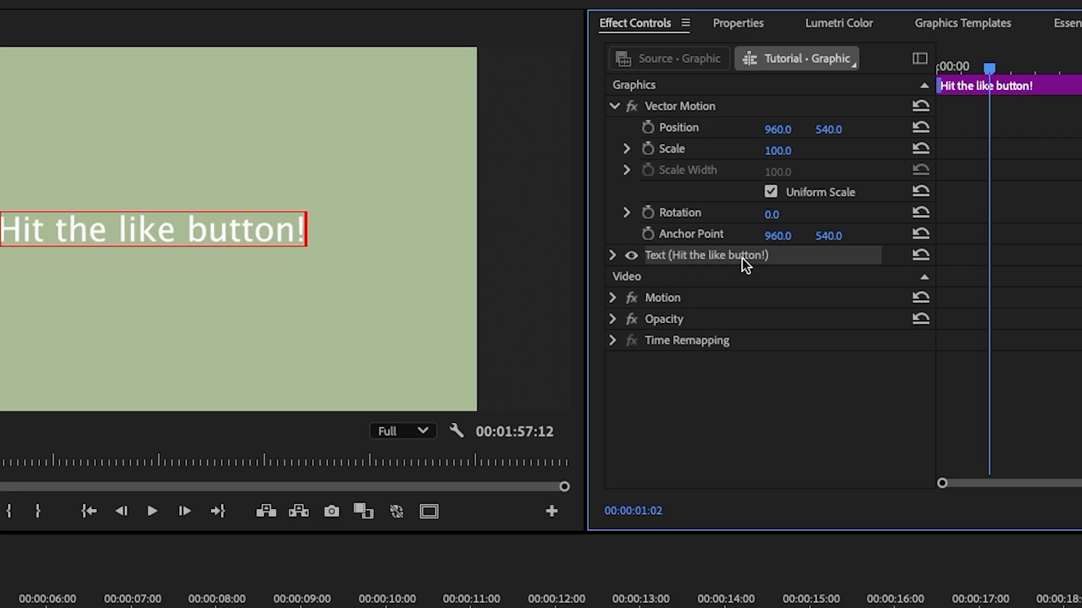
{"action": "left_click", "coordinate": [613, 256]}
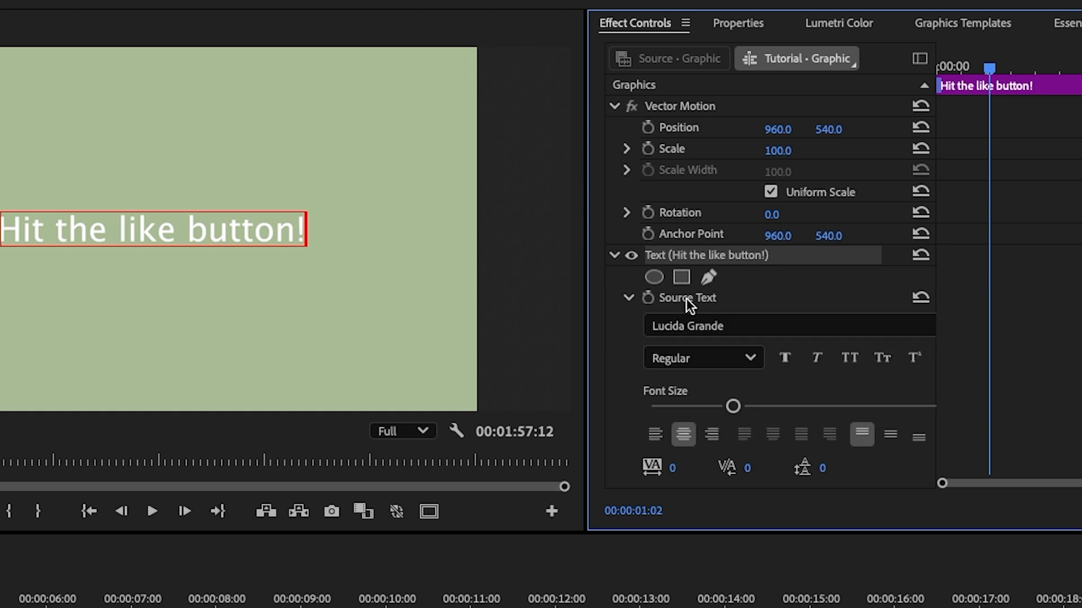
{"action": "left_click", "coordinate": [649, 298]}
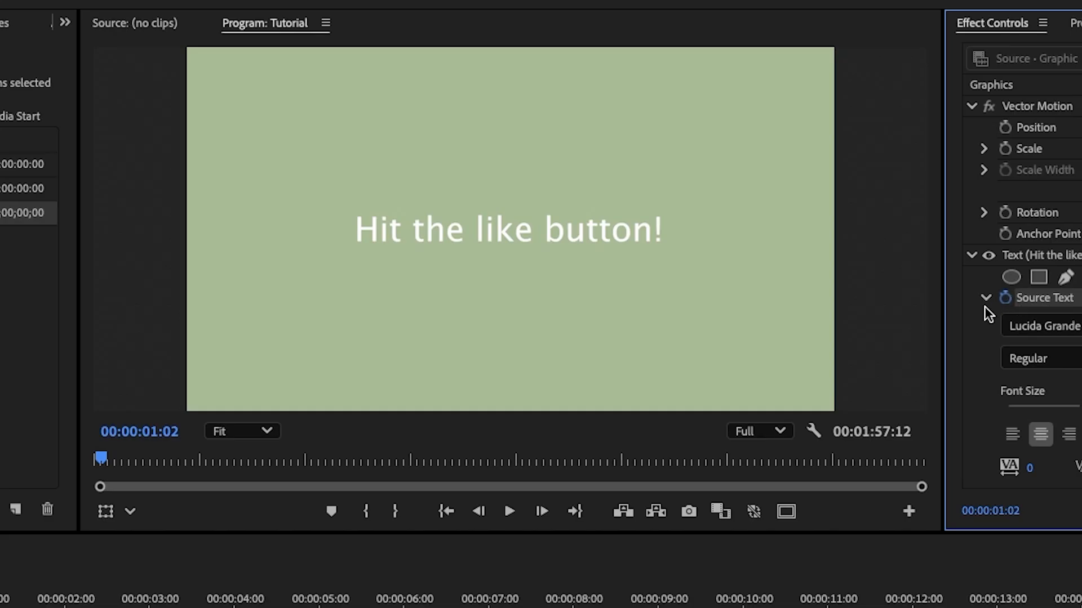
- Step back to 00:00:00:23 and remove the exclamation mark so the text reads "Hit the like button"
{"action": "left_click", "coordinate": [477, 511]}
{"action": "left_click", "coordinate": [478, 512]}
{"action": "left_click", "coordinate": [478, 512]}
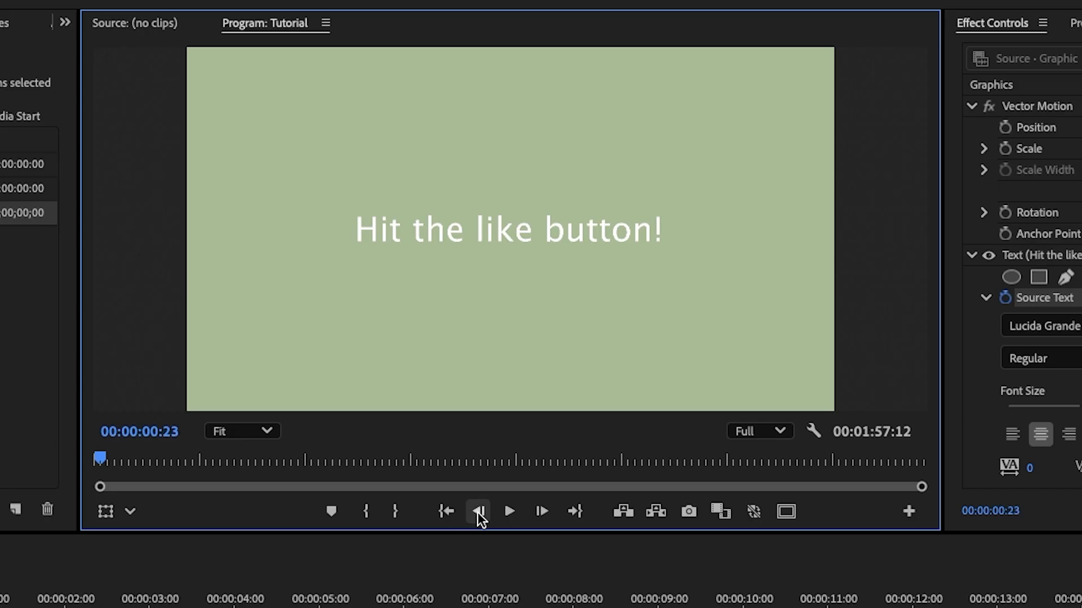
{"action": "left_click", "coordinate": [659, 230]}
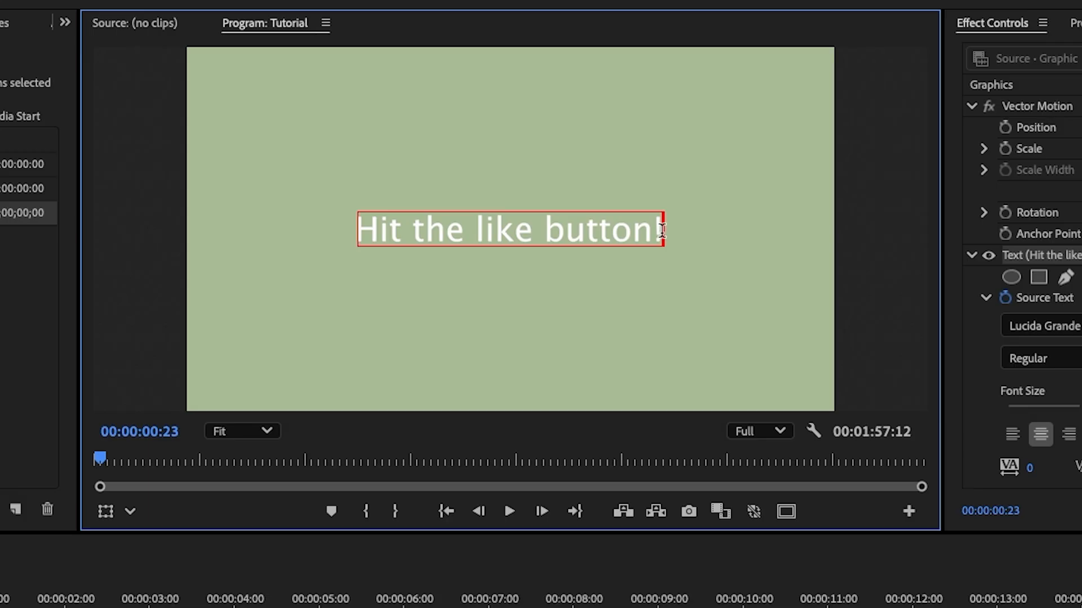
{"action": "key", "text": "BackSpace"}
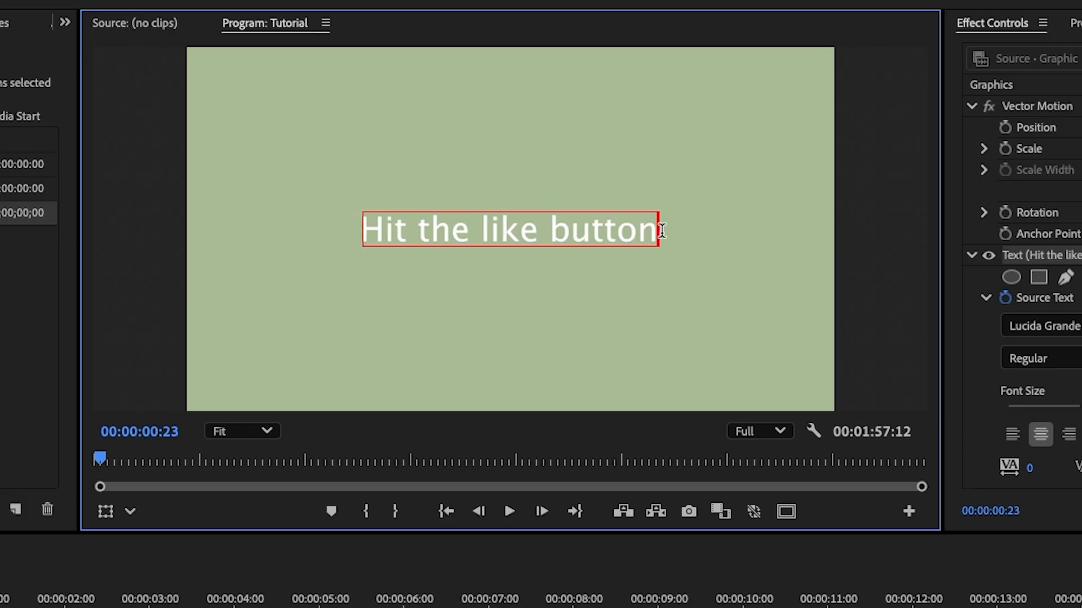
- Shorten the text to "Hit the like butto" at 00:00:00:20 and "Hit the like butt" at 00:00:00:17
{"action": "left_click", "coordinate": [478, 512]}
{"action": "left_click", "coordinate": [479, 512]}
{"action": "key", "text": "BackSpace"}
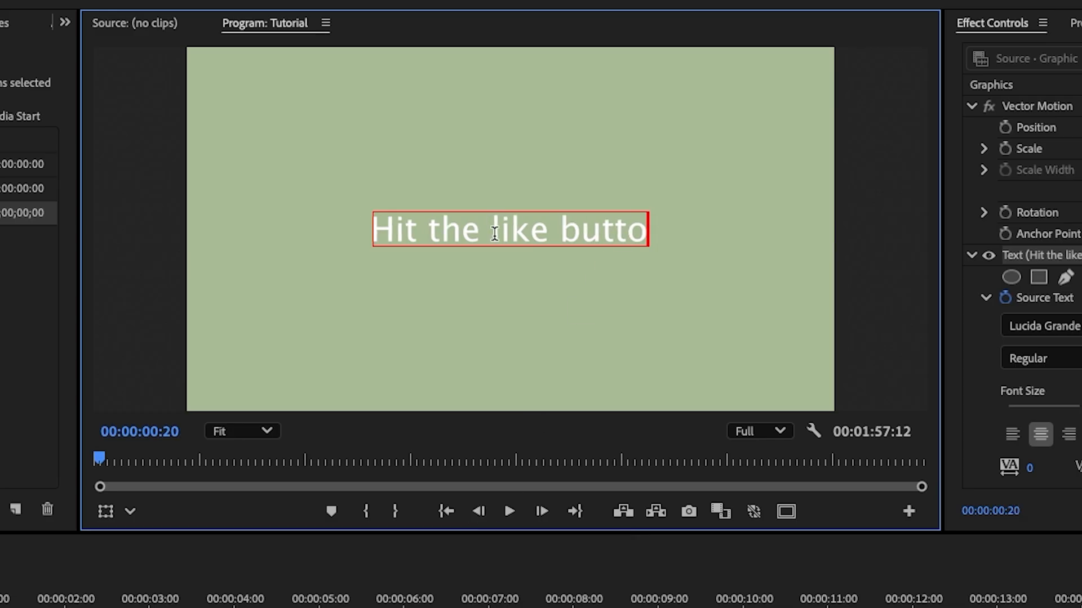
{"action": "left_click", "coordinate": [479, 512]}
{"action": "key", "text": "BackSpace"}
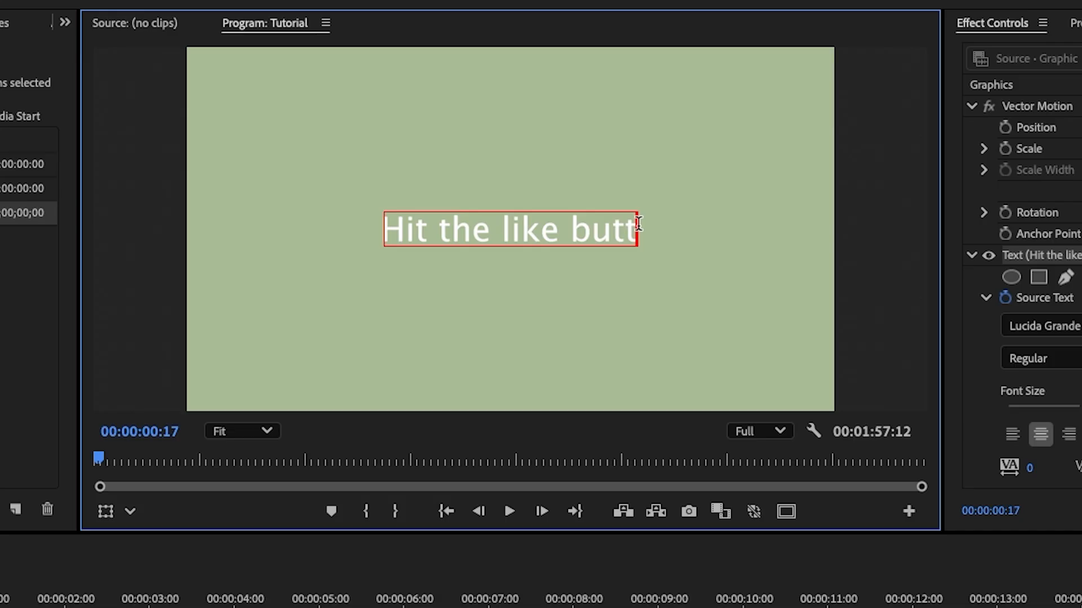
- Continue shortening the text backward in time to "Hit the like but" and "Hit the like bu", ending at 00:00:00:08
{"action": "left_click", "coordinate": [478, 511]}
{"action": "key", "text": "BackSpace"}
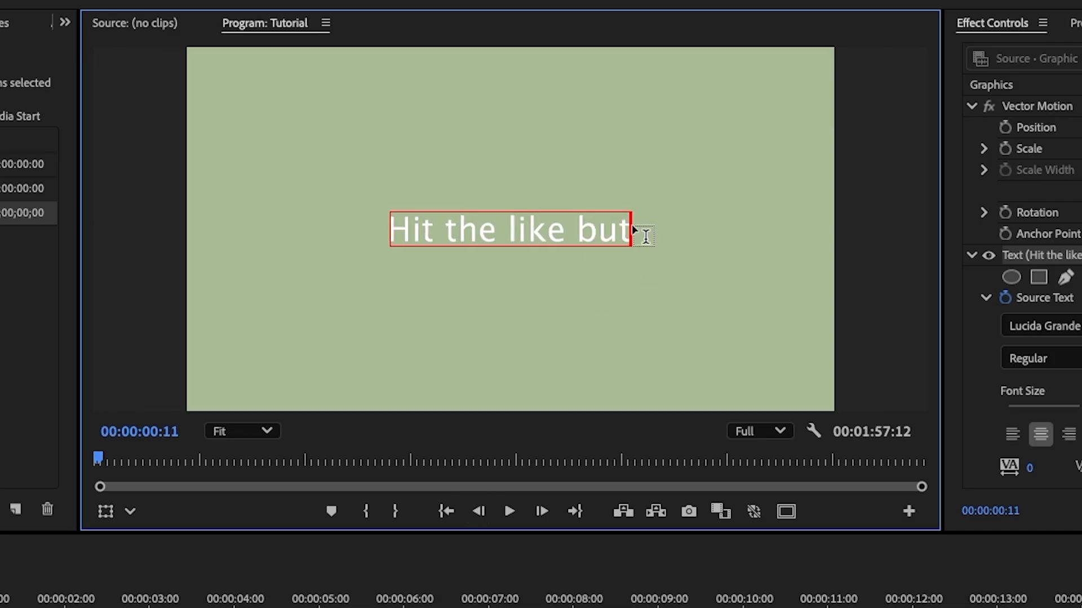
{"action": "left_click", "coordinate": [638, 231]}
{"action": "key", "text": "BackSpace"}
{"action": "left_click", "coordinate": [479, 511]}
{"action": "left_click", "coordinate": [479, 511]}
{"action": "left_click", "coordinate": [478, 511]}
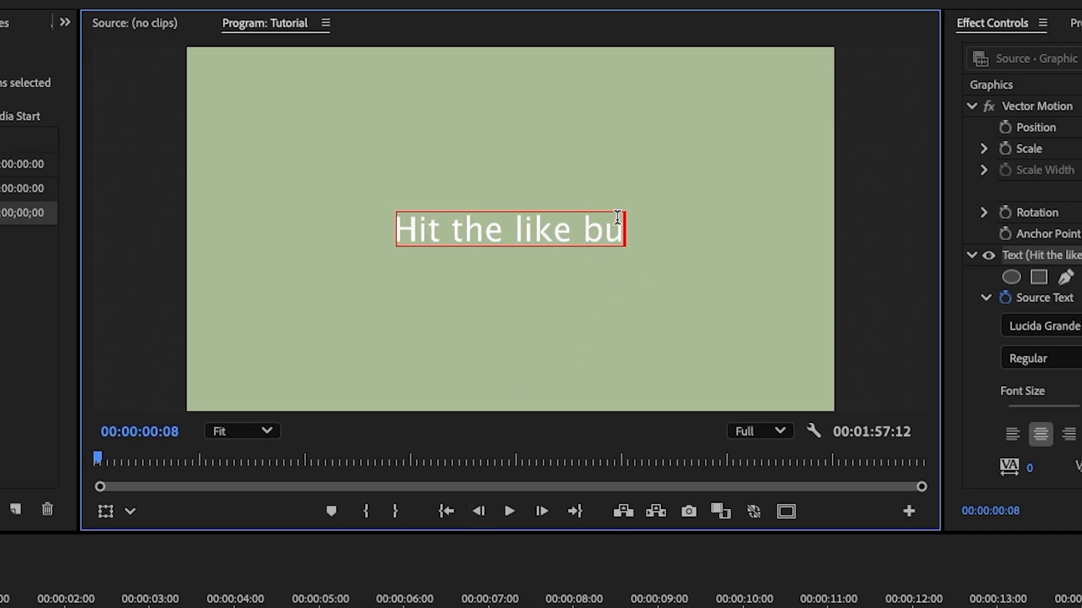
- Shorten the text by one letter at 00:00:00:08 and to "Hit the like" without a trailing space at 00:00:00:05
{"action": "left_click", "coordinate": [618, 223]}
{"action": "key", "text": "BackSpace"}
{"action": "left_click", "coordinate": [479, 511]}
{"action": "left_click", "coordinate": [479, 511]}
{"action": "left_click", "coordinate": [610, 233]}
{"action": "key", "text": "BackSpace"}
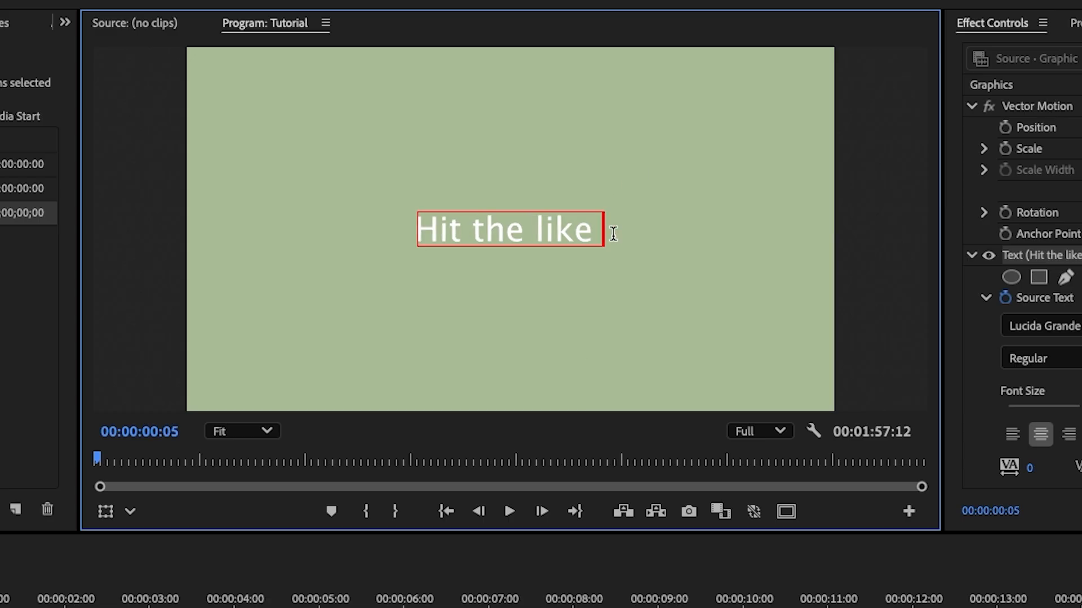
{"action": "key", "text": "BackSpace"}
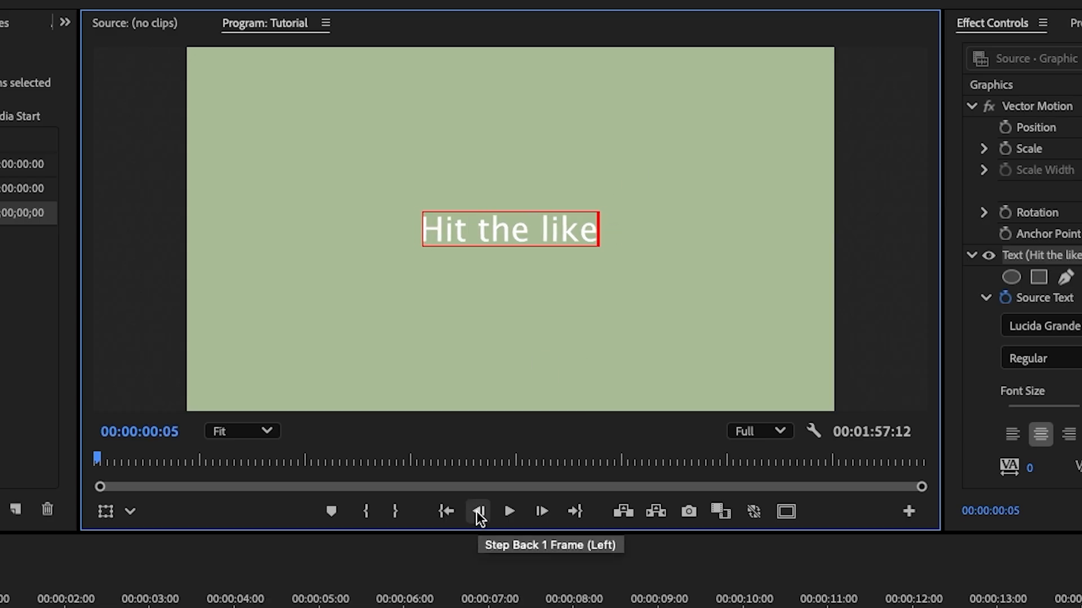
- Remove one letter at each earlier point in time to shorten the text to "Hit the lik" and "Hit the li"
{"action": "left_click", "coordinate": [477, 511]}
{"action": "left_click", "coordinate": [599, 231]}
{"action": "key", "text": "BackSpace"}
{"action": "left_click", "coordinate": [479, 511]}
{"action": "left_click", "coordinate": [479, 511]}
{"action": "left_click", "coordinate": [588, 231]}
{"action": "key", "text": "BackSpace"}
{"action": "left_click", "coordinate": [477, 511]}
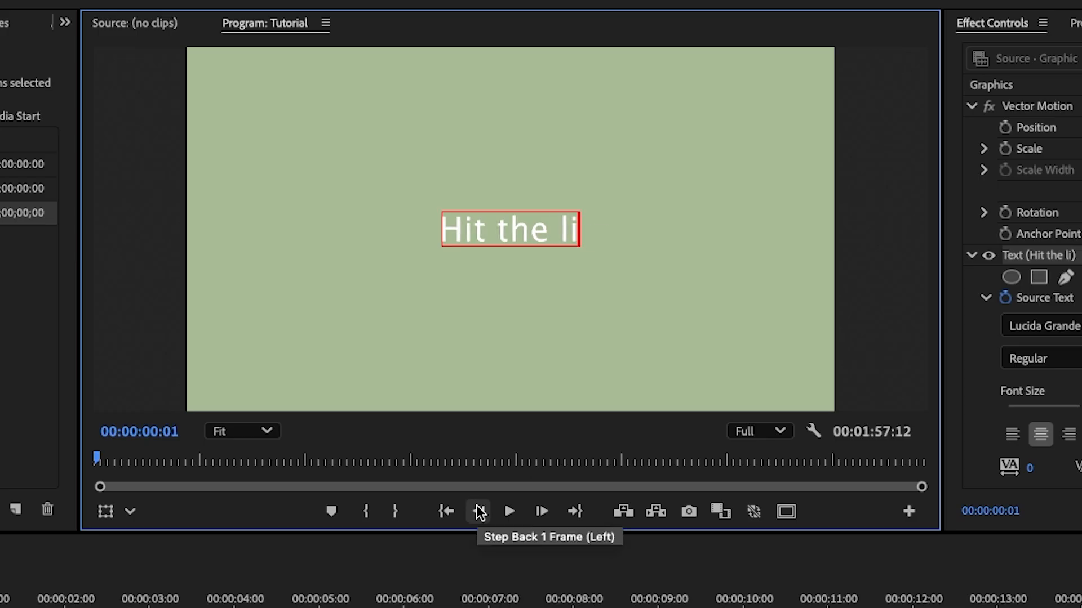
- Continue the backward Source Text keyframes by removing the remaining "li" one letter at a time, leaving "Hit the "
{"action": "left_click", "coordinate": [582, 229]}
{"action": "key", "text": "BackSpace"}
{"action": "left_click", "coordinate": [480, 511]}
{"action": "left_click", "coordinate": [576, 228]}
{"action": "key", "text": "BackSpace"}
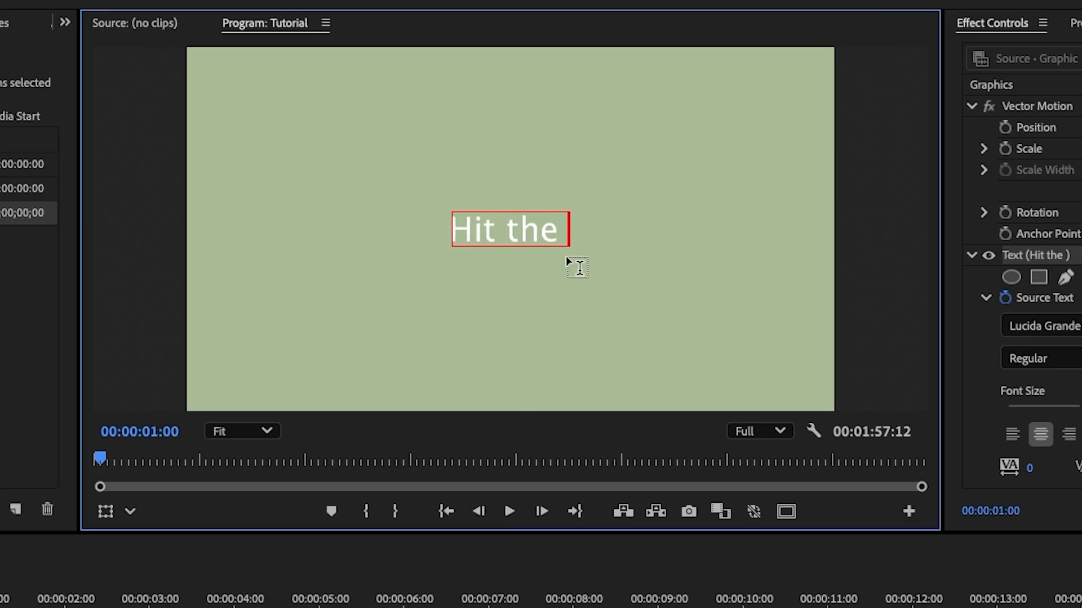
- Remove "the" letter by letter at successively earlier frames, with "Hit t" at 00:00:00:21, until only "Hit " remains
{"action": "key", "text": "BackSpace"}
{"action": "key", "text": "BackSpace"}
{"action": "left_click", "coordinate": [477, 511]}
{"action": "key", "text": "BackSpace"}
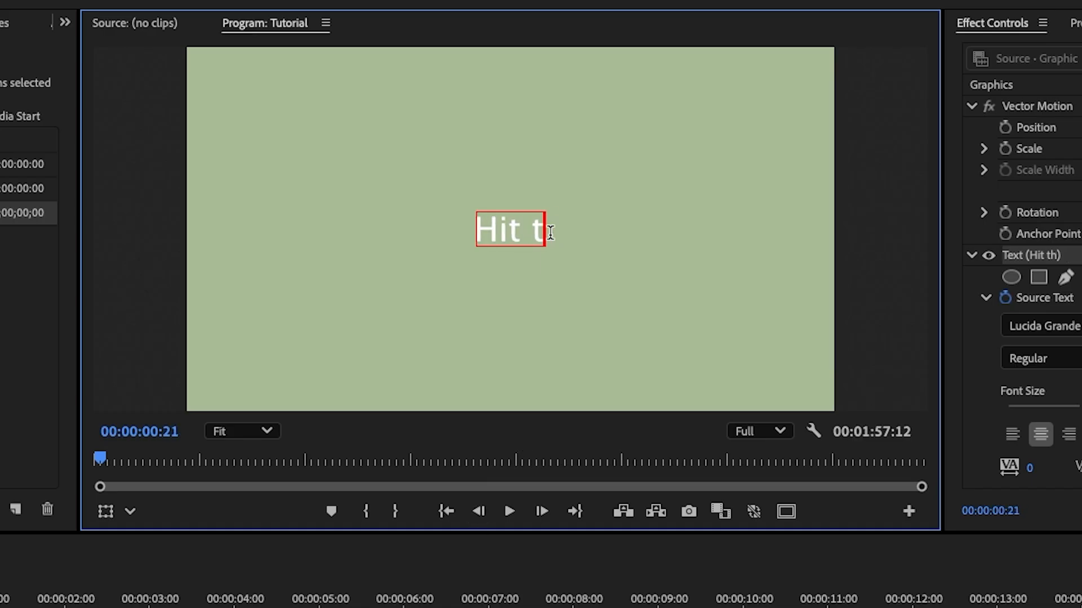
{"action": "left_click", "coordinate": [477, 511]}
{"action": "key", "text": "BackSpace"}
- Shorten the text to "Hit" at 00:00:00:15, "Hi" at 00:00:00:12 and a single "H" at the preceding point in time
{"action": "left_click", "coordinate": [479, 511]}
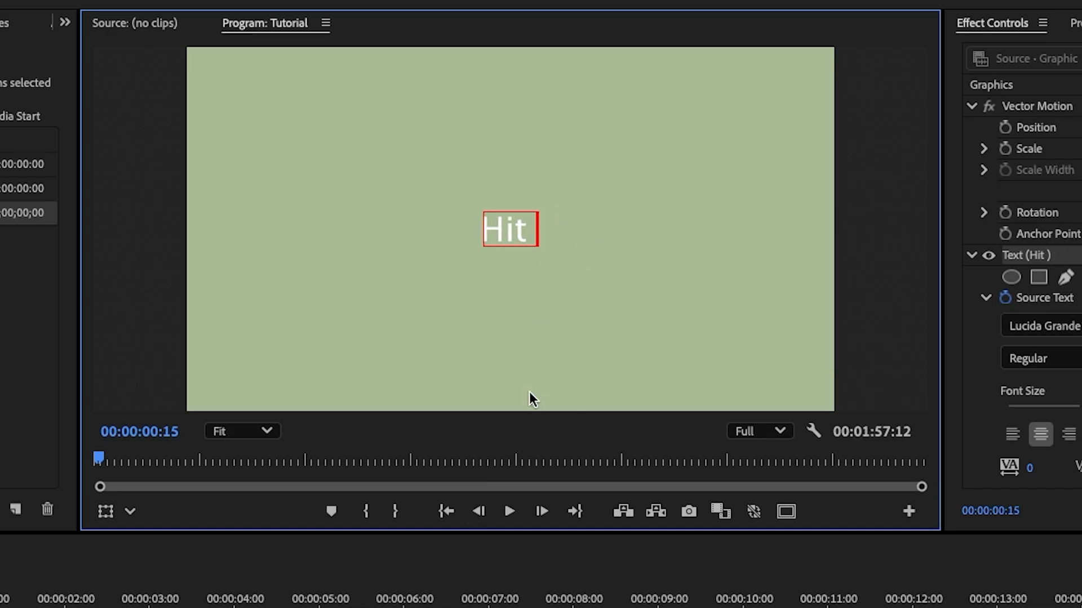
{"action": "key", "text": "BackSpace"}
{"action": "key", "text": "BackSpace"}
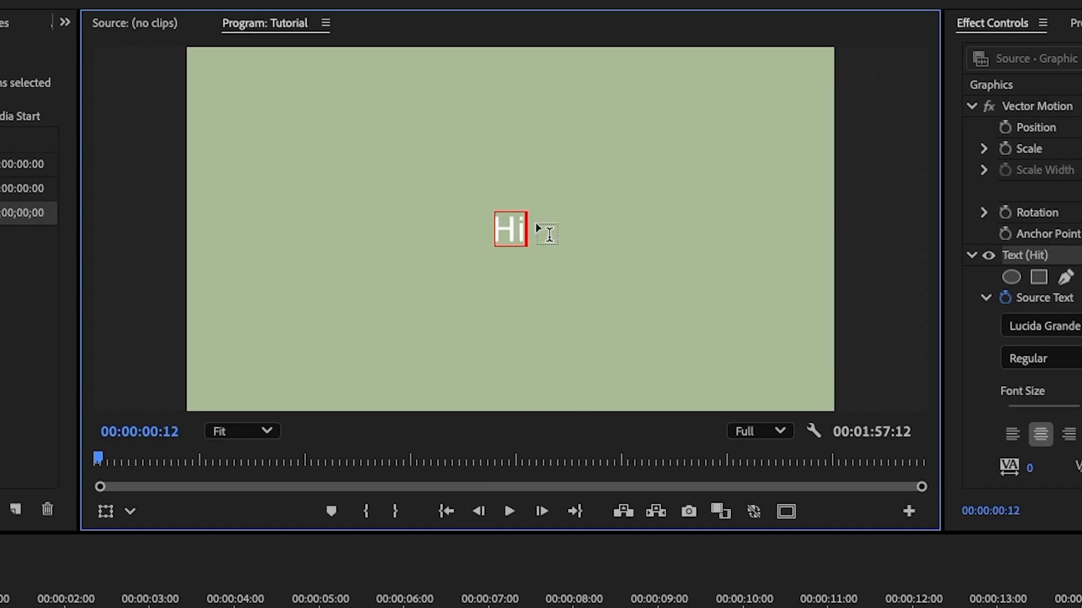
{"action": "left_click", "coordinate": [478, 511]}
{"action": "key", "text": "BackSpace"}
{"action": "triple_click", "coordinate": [478, 511]}
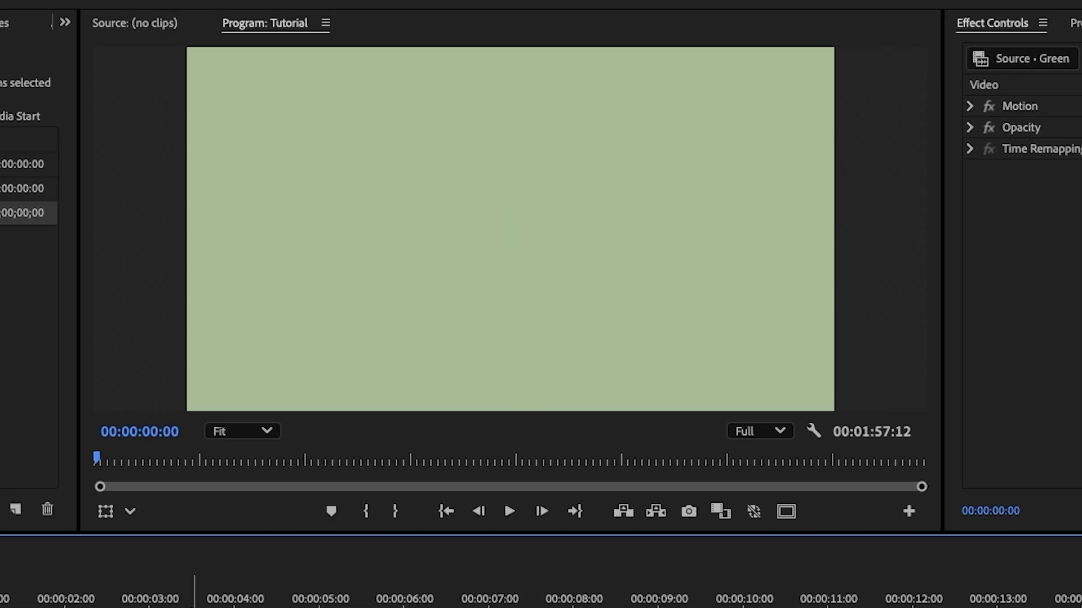
- Preview the typed text from the beginning and extend the typing sound clip on A1 to about 00:00:02:15
{"action": "key", "text": "space"}
{"action": "key", "text": "space"}
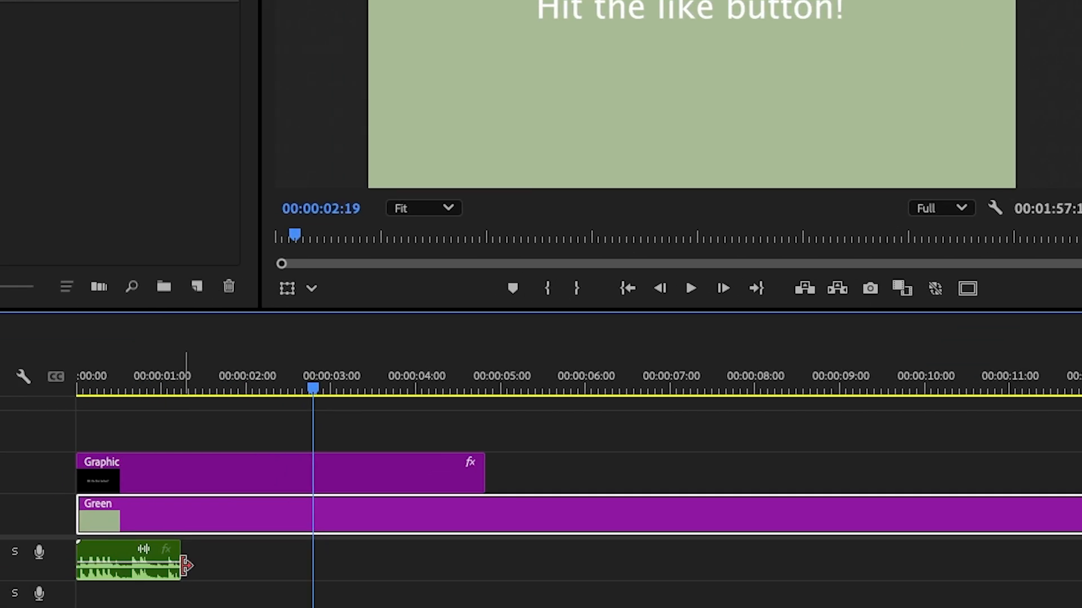
{"action": "left_click_drag", "start_coordinate": [186, 565], "coordinate": [313, 570]}
{"action": "key", "text": "Home"}
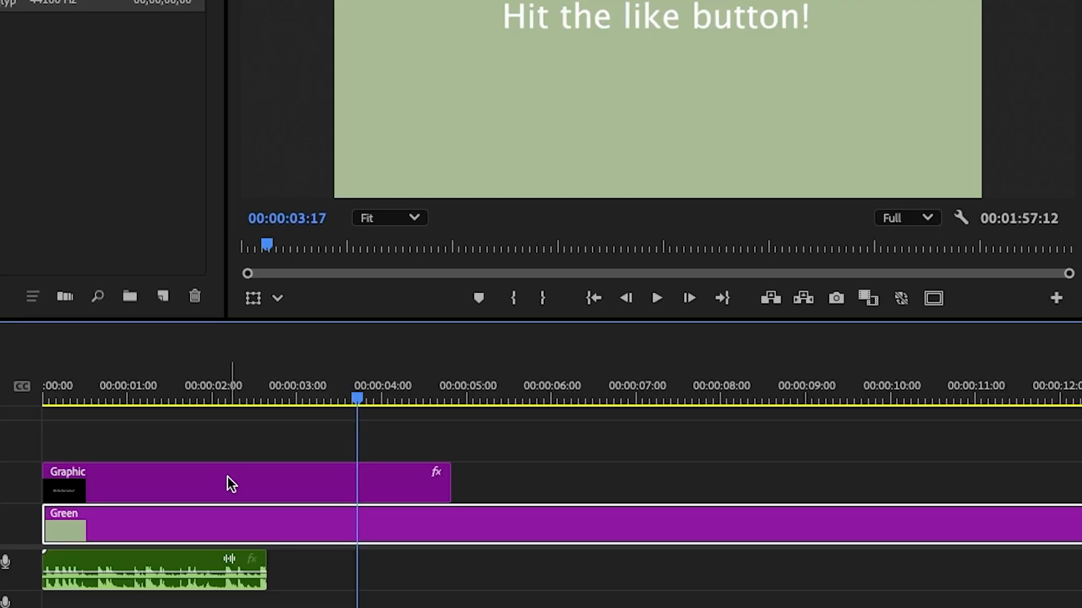
- Delete the "Hit the like button!" graphic clip and add a new text layer reading "Subscribe for more!"
{"action": "left_click", "coordinate": [228, 476]}
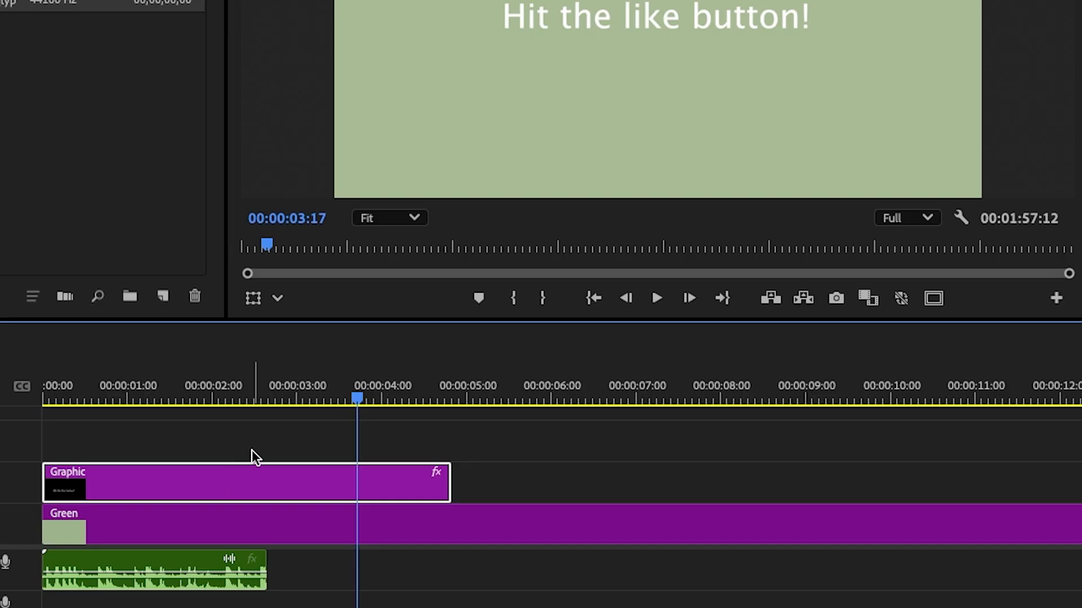
{"action": "key", "text": "Delete"}
{"action": "left_click", "coordinate": [22, 555]}
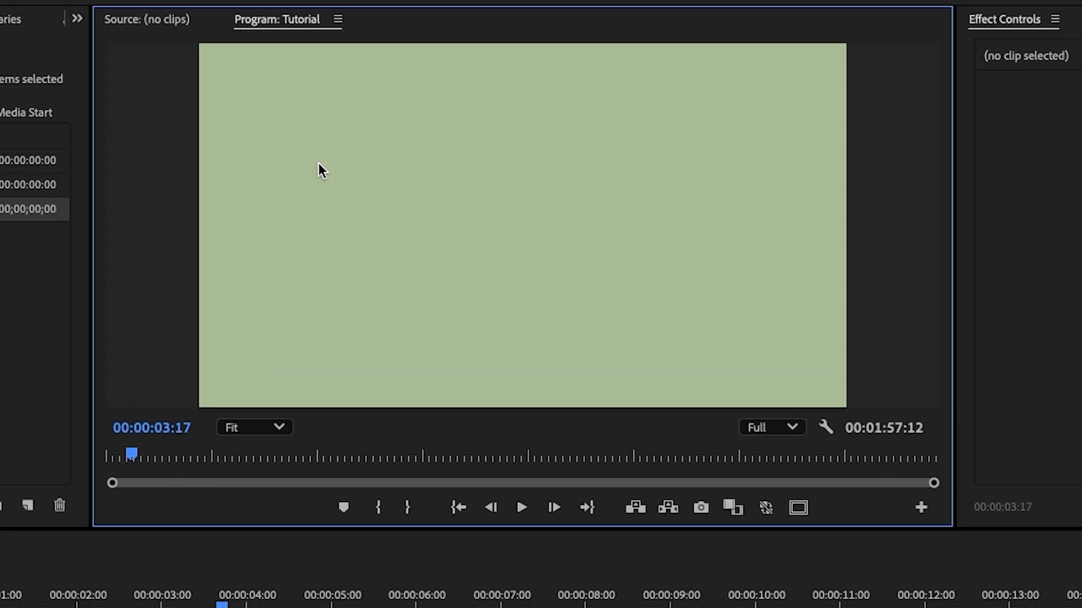
{"action": "left_click", "coordinate": [319, 160]}
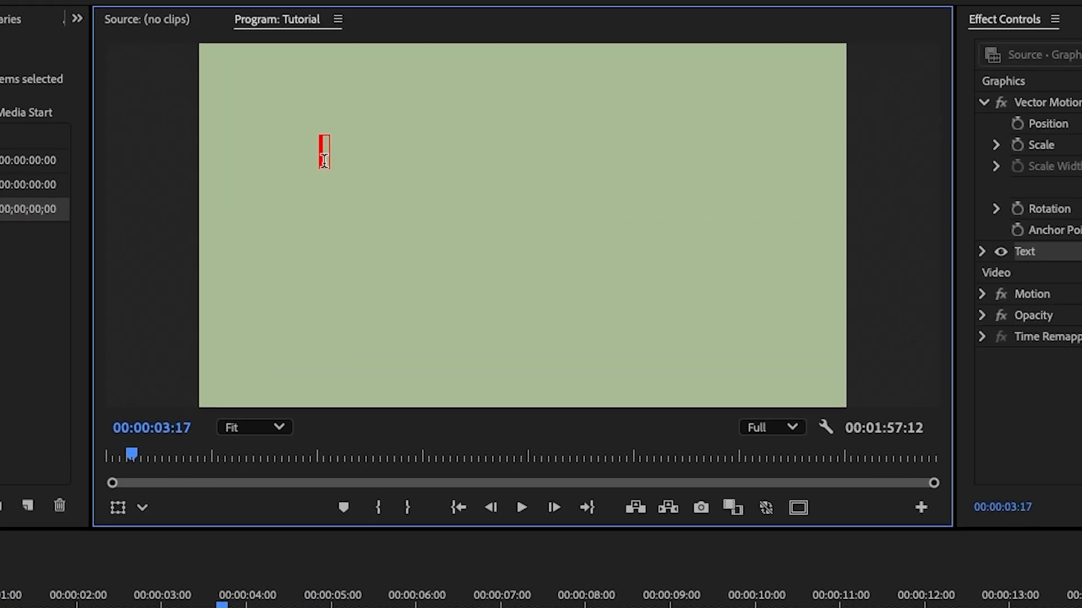
{"action": "type", "text": "Subscribe f"}
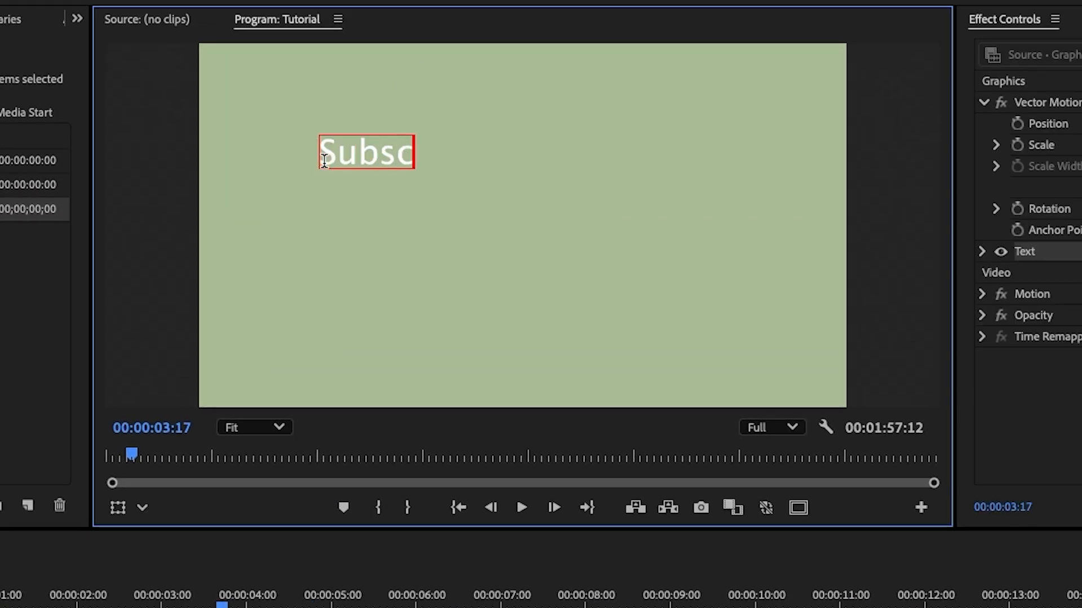
{"action": "type", "text": "or more!"}
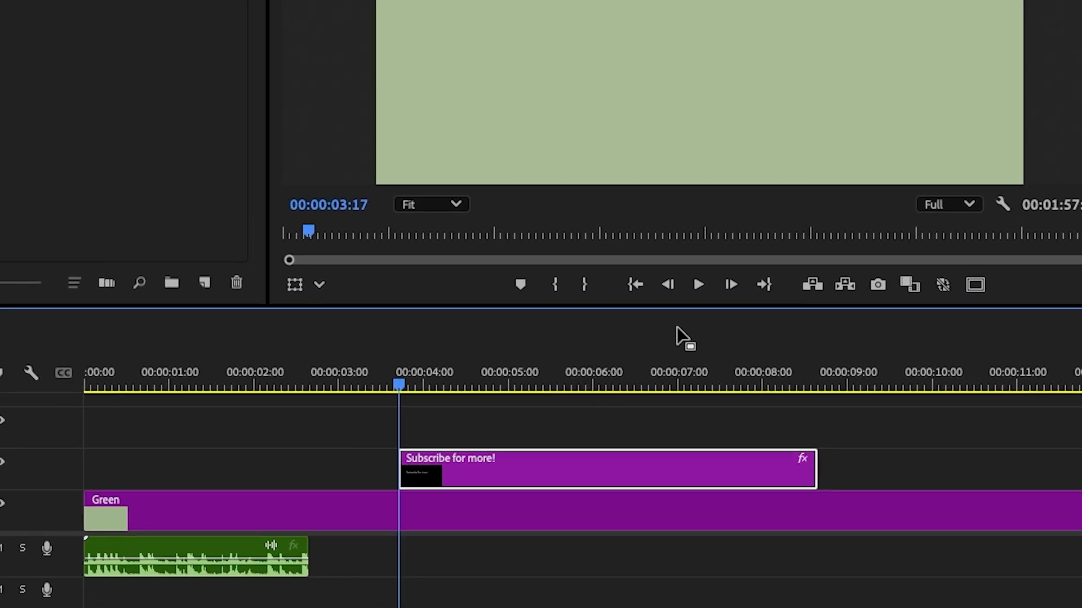
- Move the "Subscribe for more!" clip to the sequence start and center its text horizontally and vertically in the frame
{"action": "left_click_drag", "start_coordinate": [600, 475], "coordinate": [262, 474]}
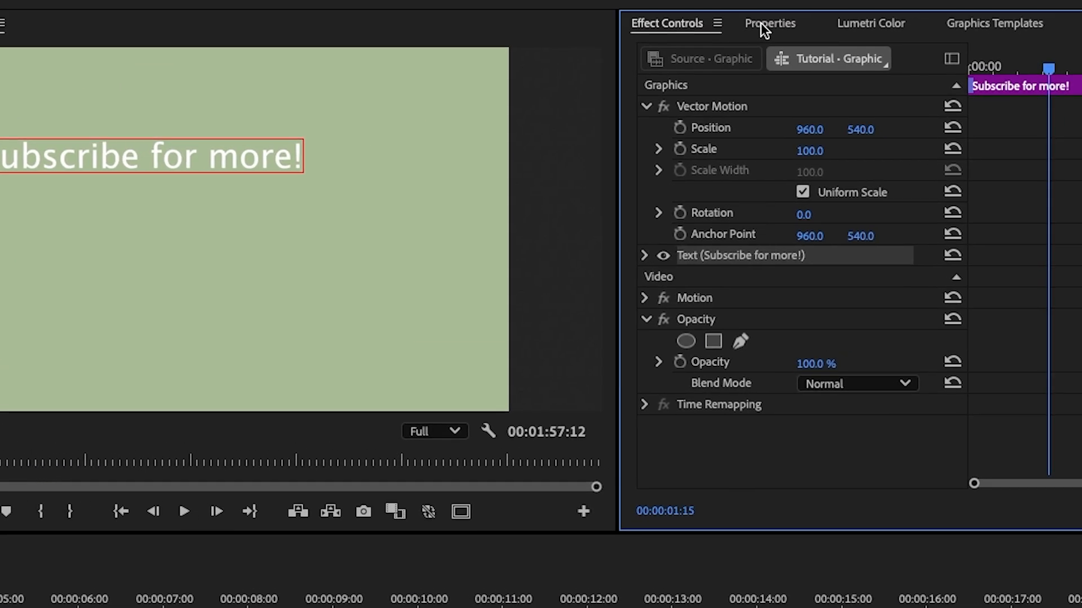
{"action": "left_click", "coordinate": [761, 22]}
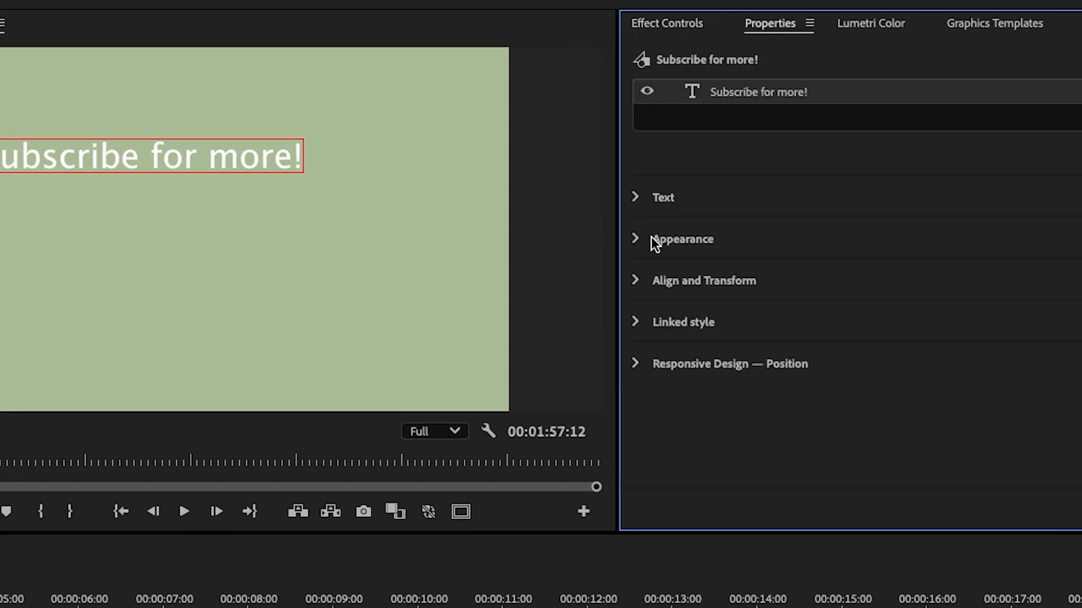
{"action": "left_click", "coordinate": [637, 285]}
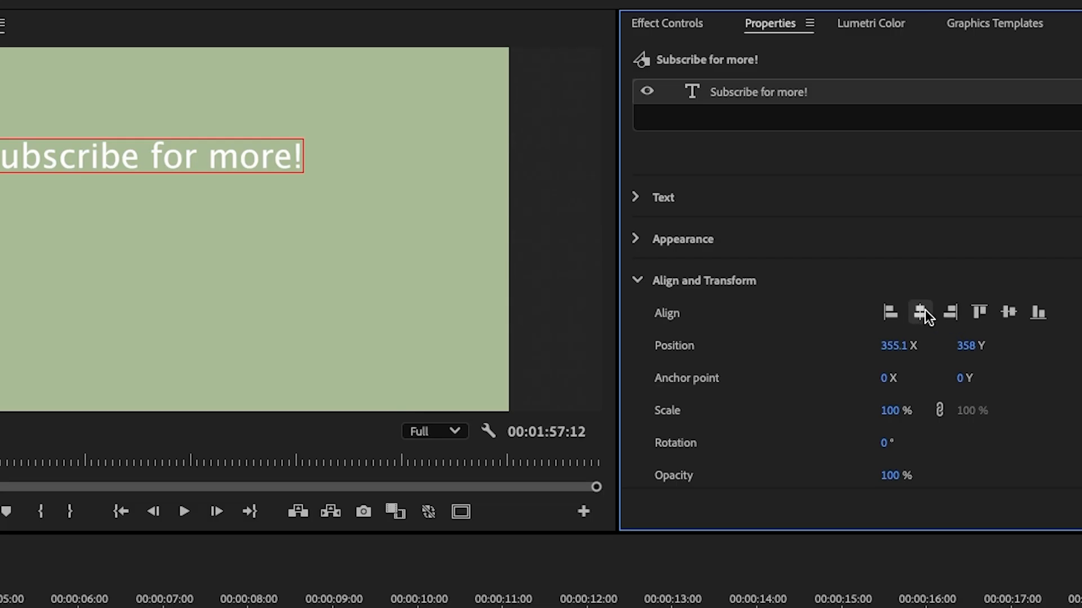
{"action": "left_click", "coordinate": [921, 314]}
{"action": "left_click", "coordinate": [1009, 314]}
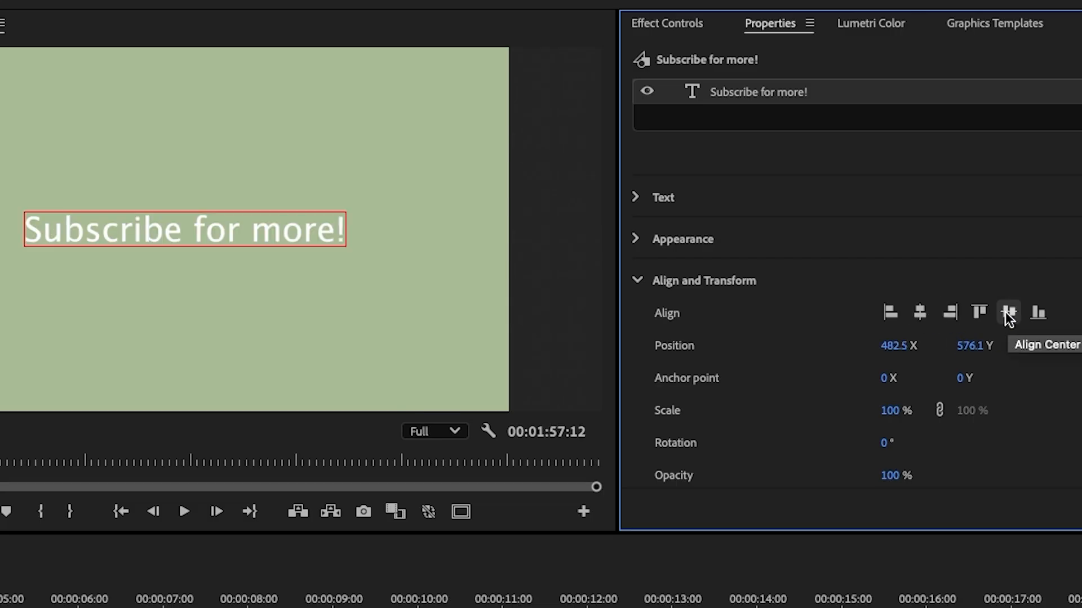
- Start a freeform Opacity mask on the "Subscribe for more!" clip with its first point above and left of the text
{"action": "left_click", "coordinate": [650, 24]}
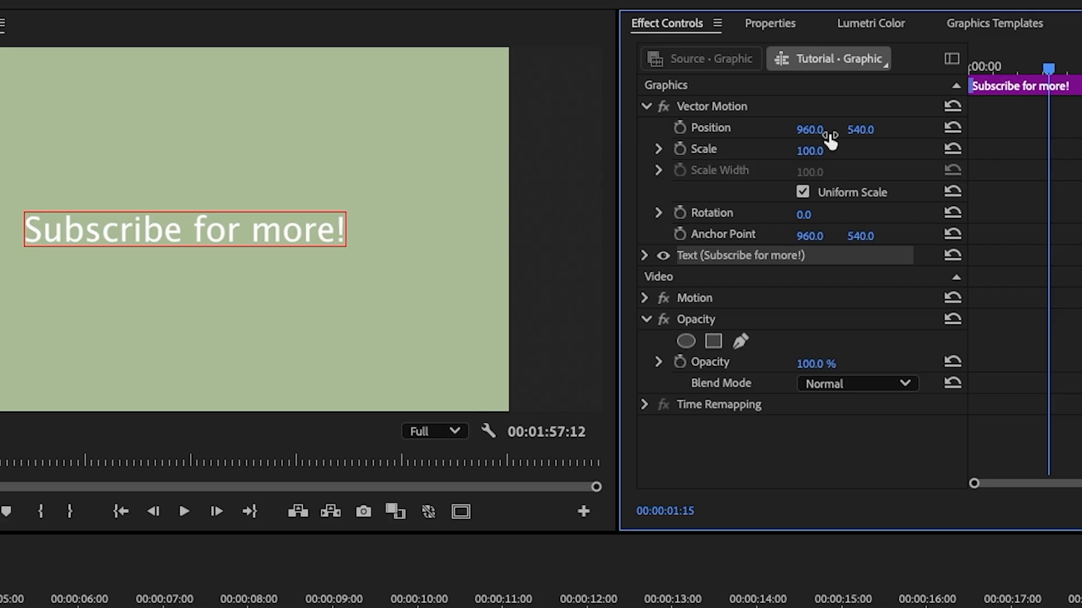
{"action": "left_click", "coordinate": [741, 341]}
{"action": "left_click", "coordinate": [4, 181]}
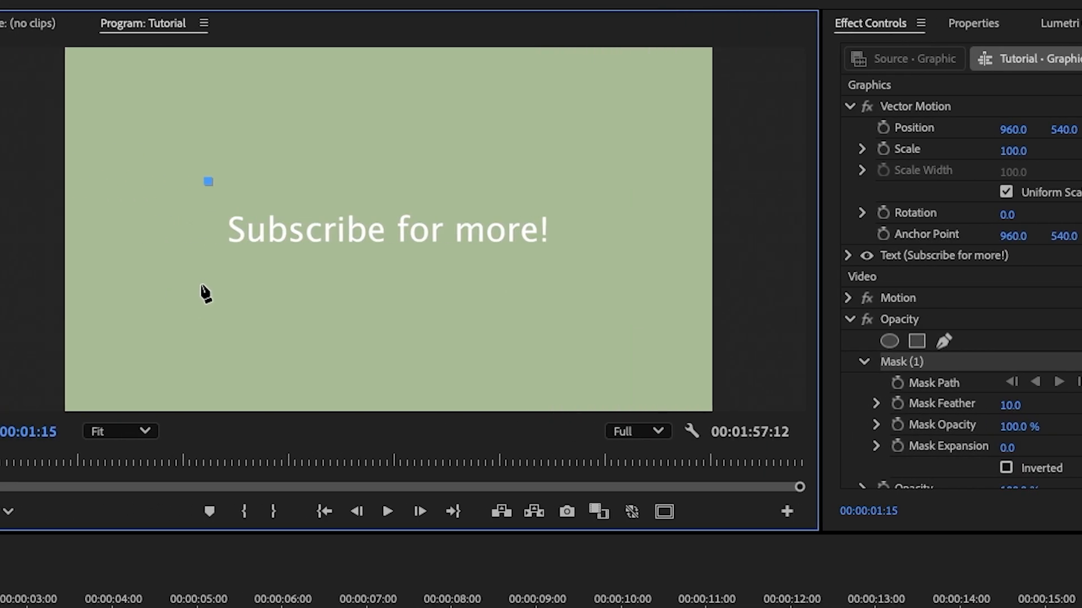